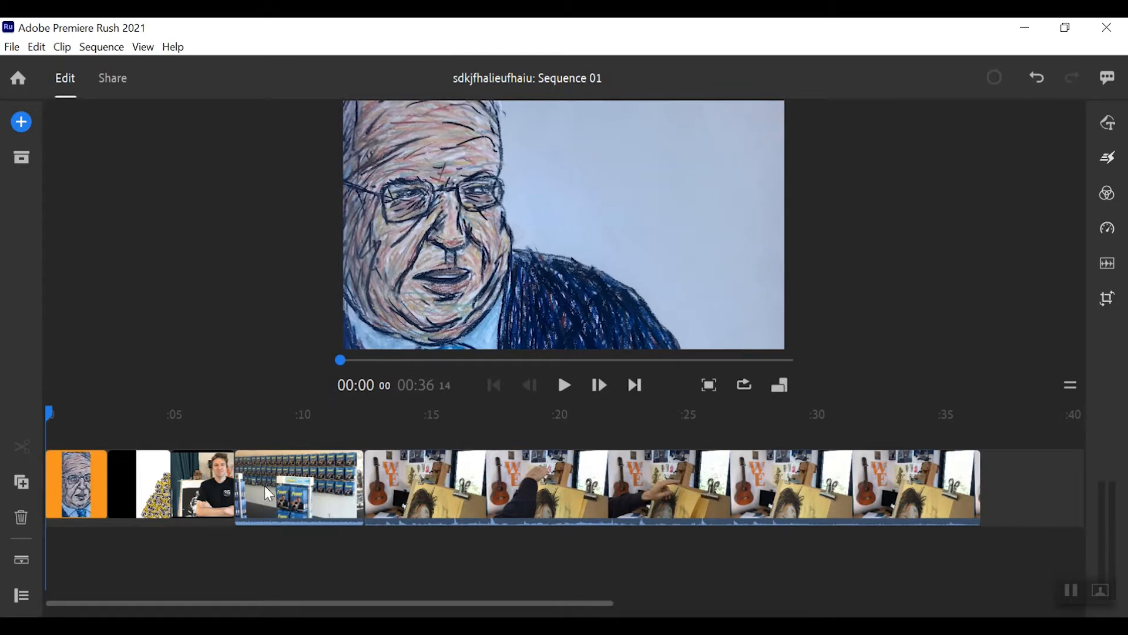
# - Expand the audio of the timeline clips and show the track controls
pyautogui.click(330, 511)
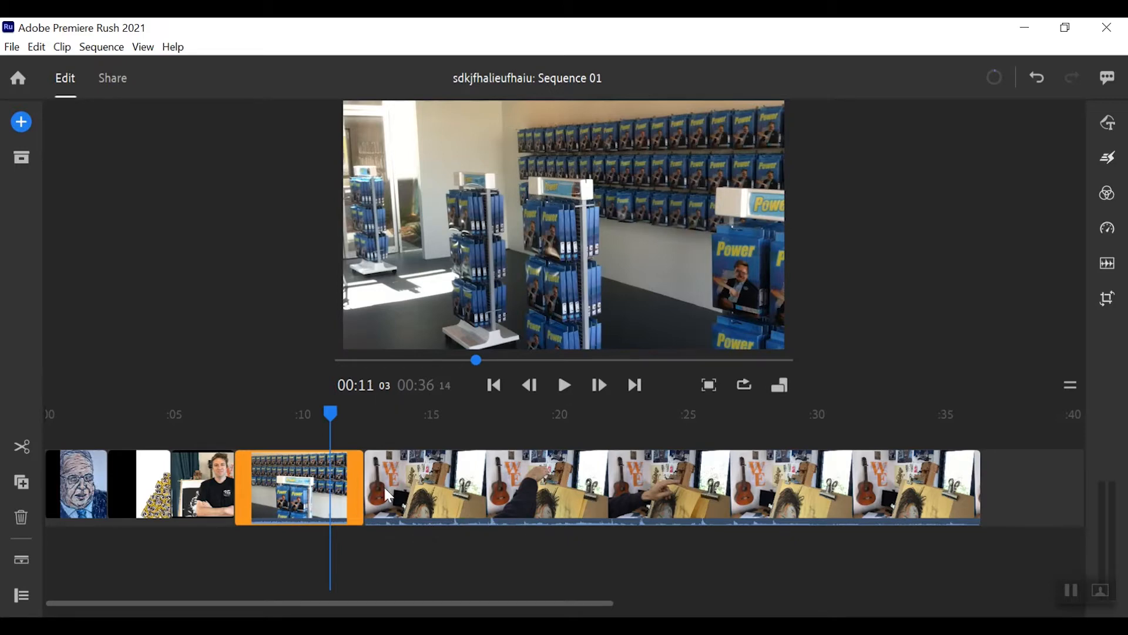
pyautogui.click(25, 566)
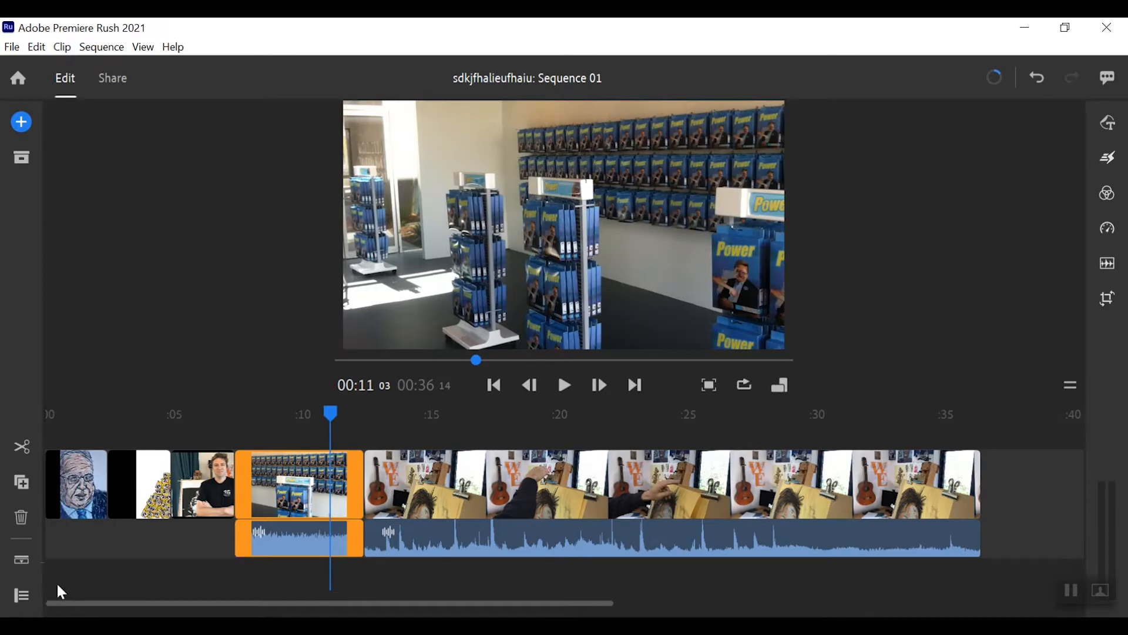
pyautogui.click(21, 597)
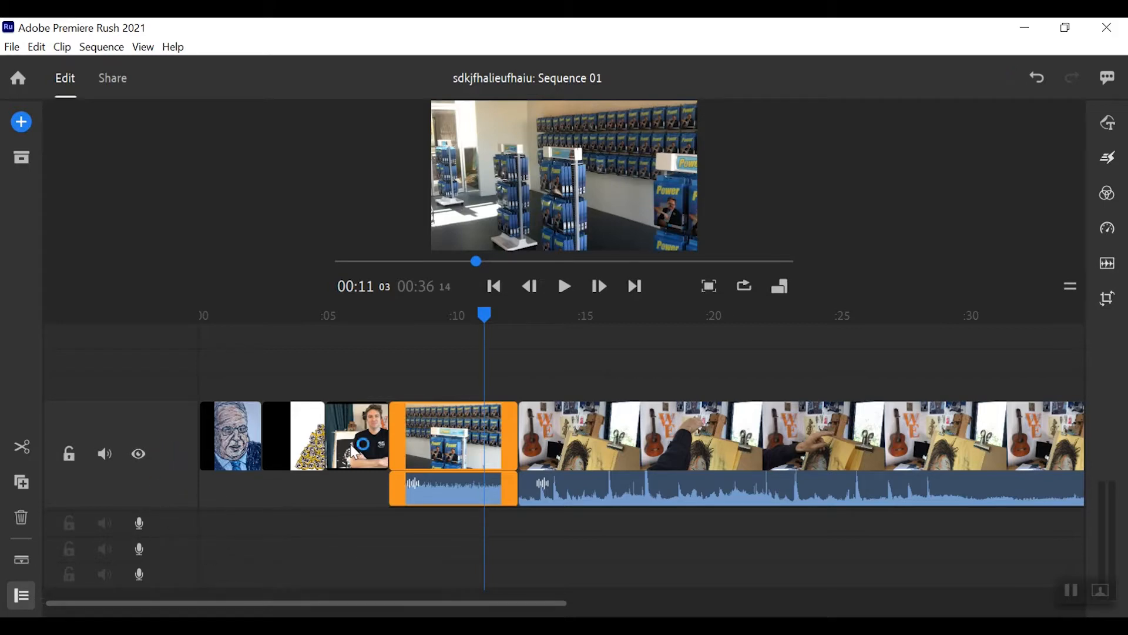
# - Move the photo clip of the man in the black T-shirt onto the track above
pyautogui.moveTo(357, 438); pyautogui.dragTo(414, 386)
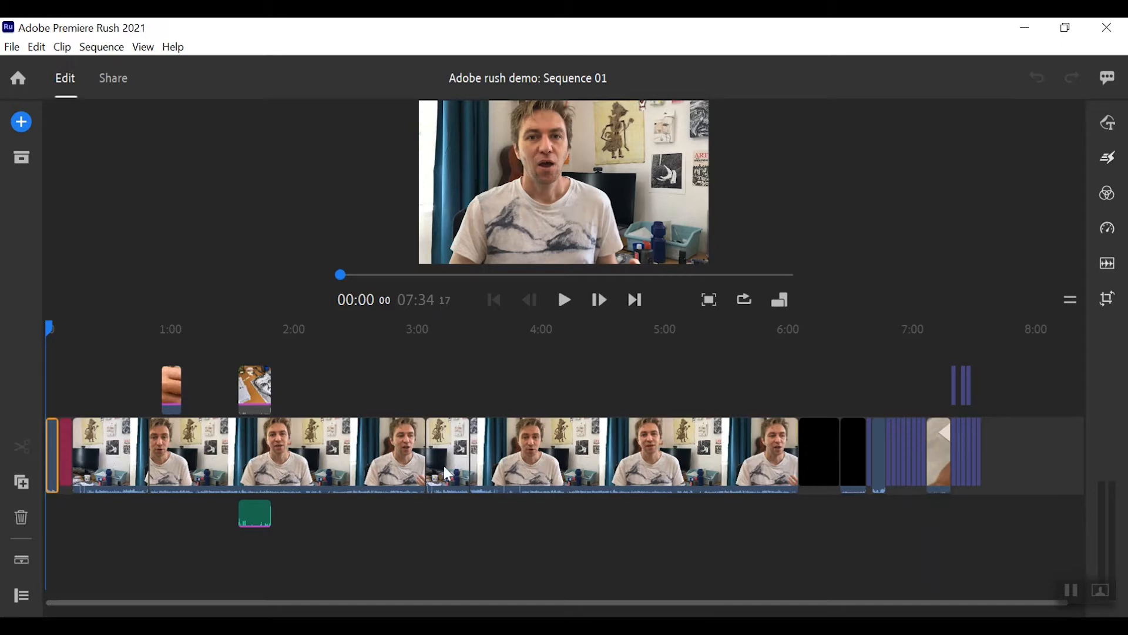
# - Trim about 2 seconds off the start and about 2.5 seconds off the end of the printmaking clip near 7:12
pyautogui.click(899, 459)
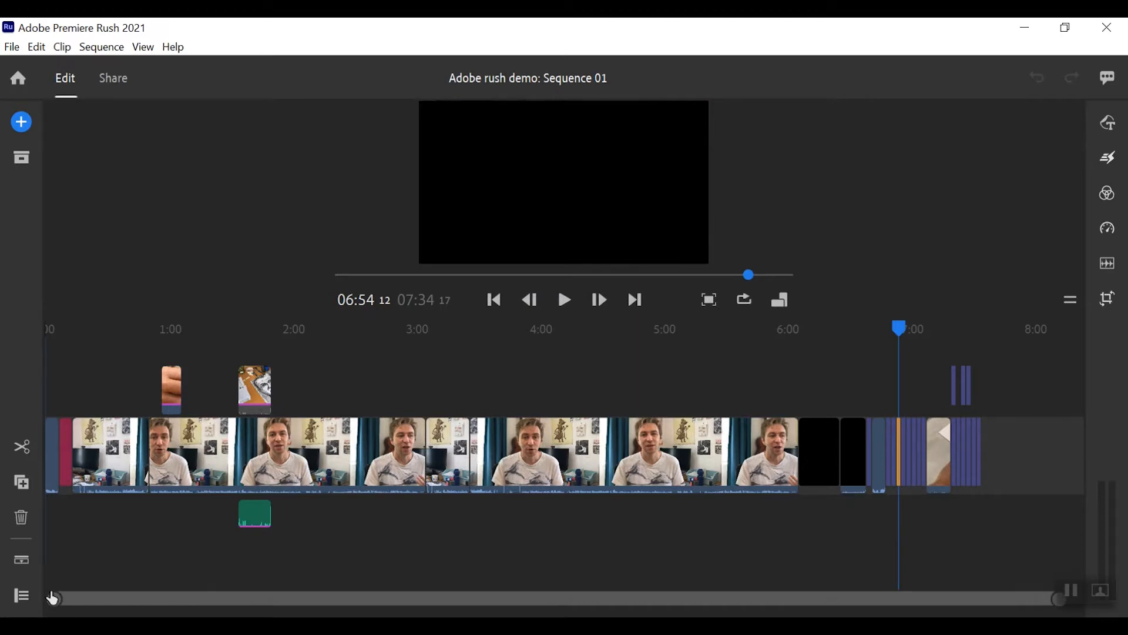
pyautogui.moveTo(55, 599); pyautogui.dragTo(220, 592)
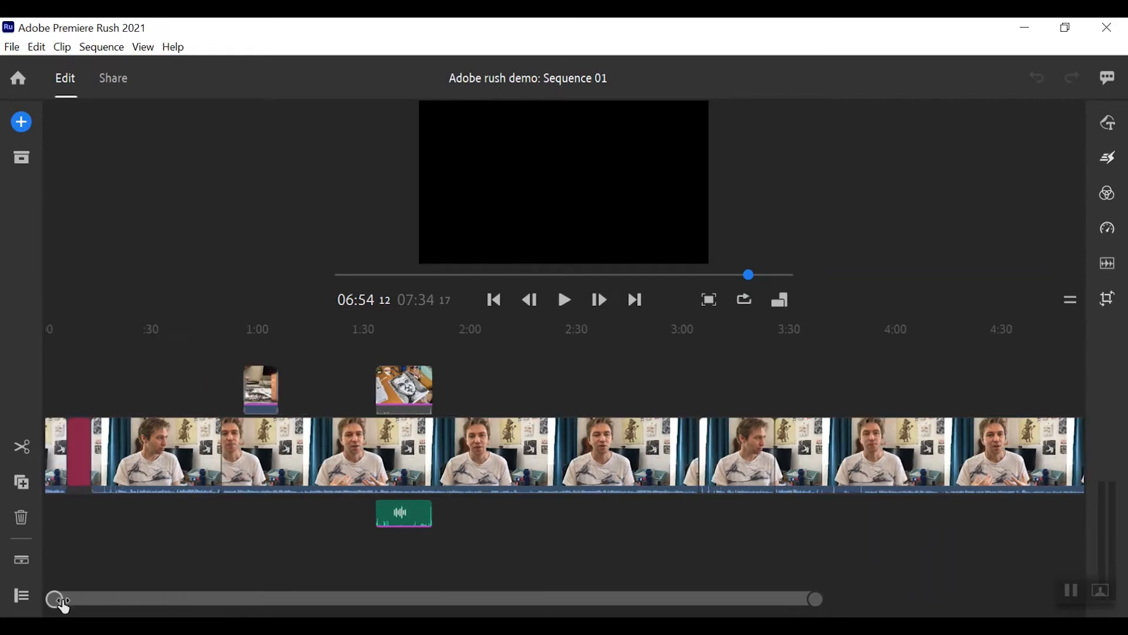
pyautogui.moveTo(55, 600); pyautogui.dragTo(196, 599)
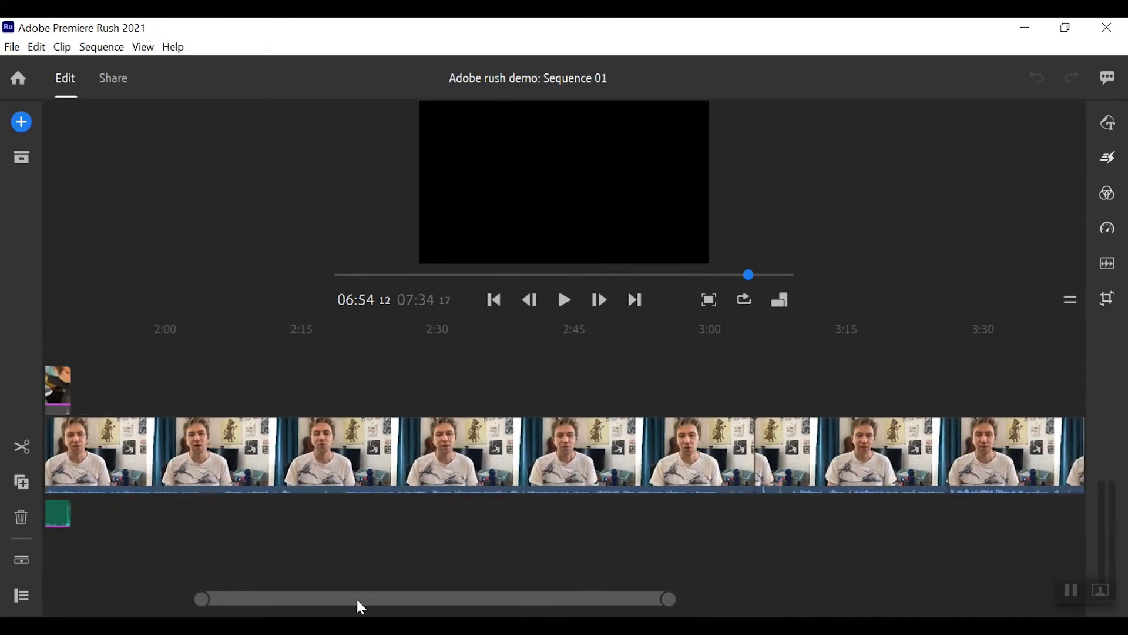
pyautogui.moveTo(355, 597); pyautogui.dragTo(682, 594)
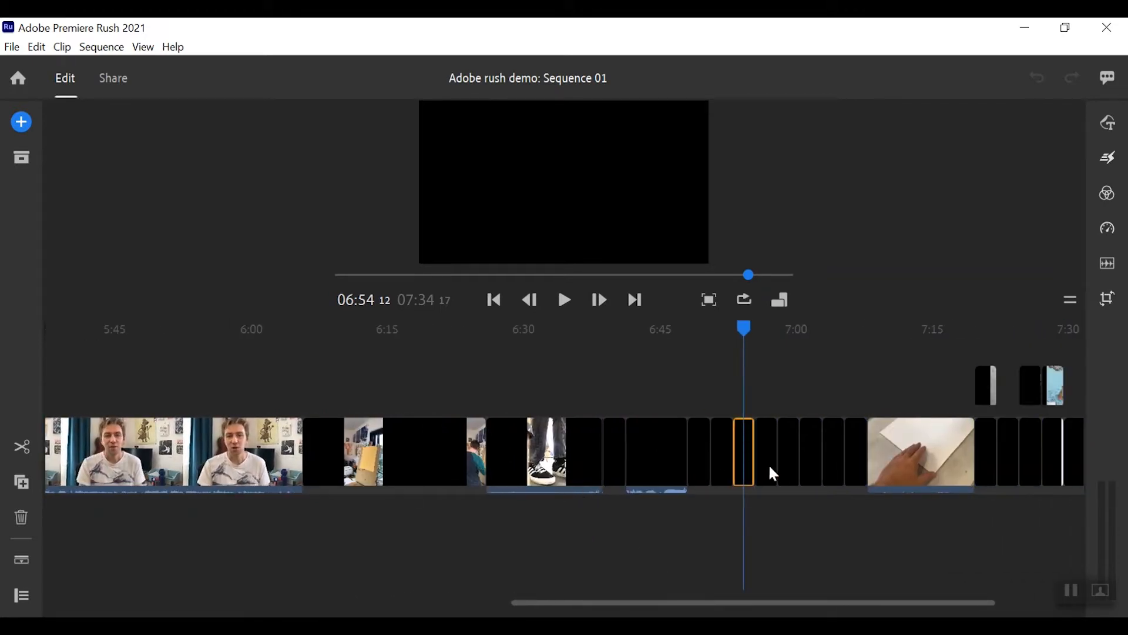
pyautogui.click(908, 467)
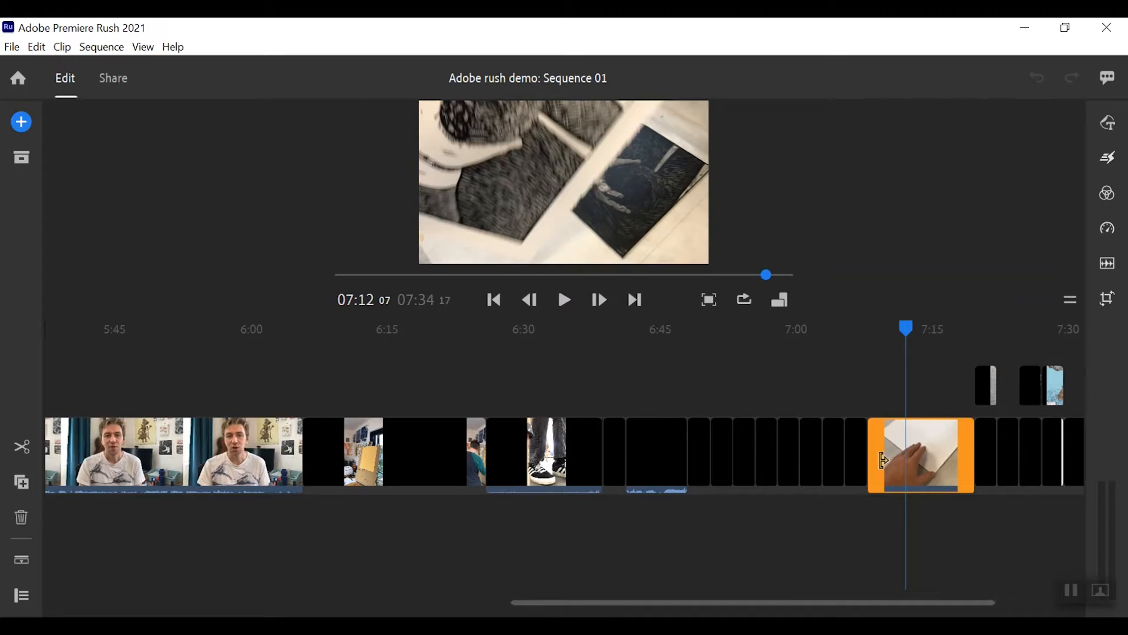
pyautogui.moveTo(521, 604); pyautogui.dragTo(617, 607)
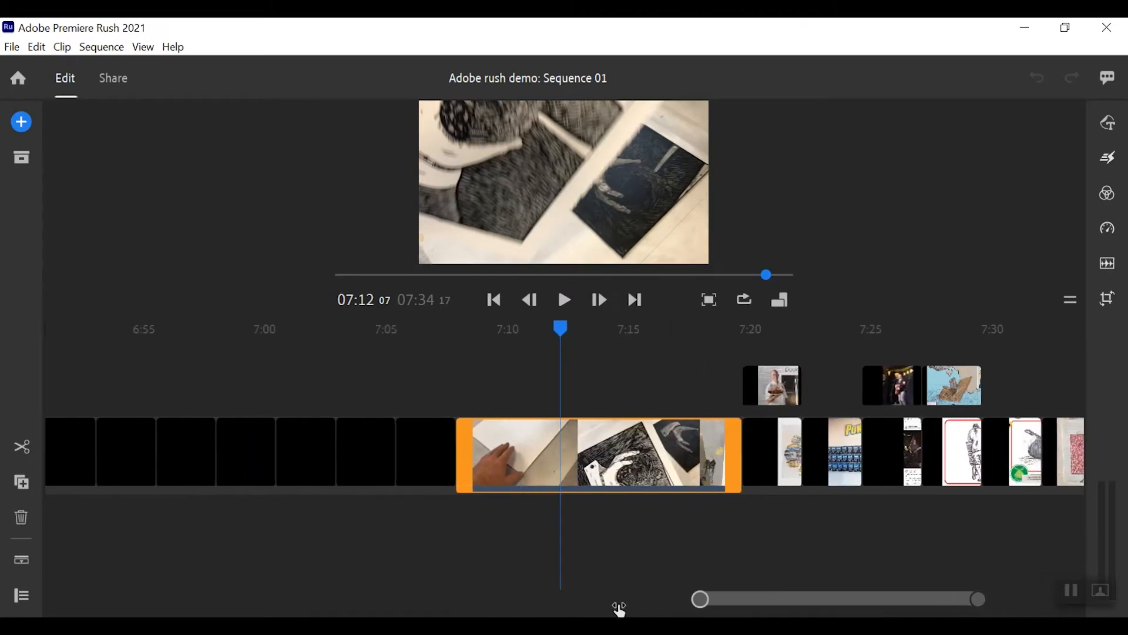
pyautogui.moveTo(558, 328); pyautogui.dragTo(486, 387)
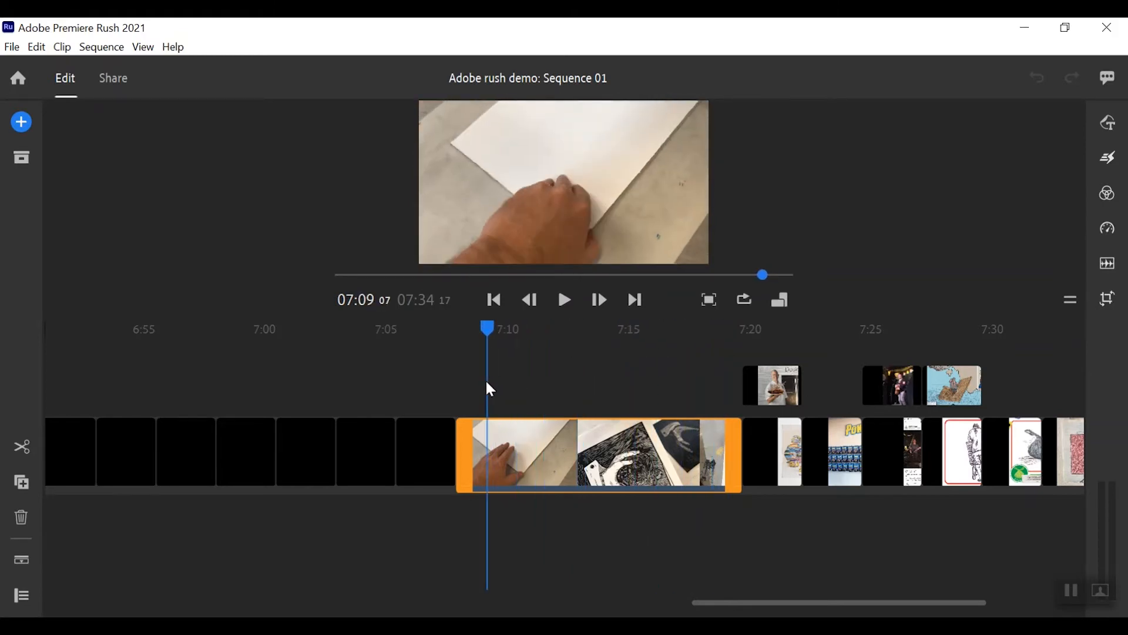
pyautogui.moveTo(466, 443); pyautogui.dragTo(514, 446)
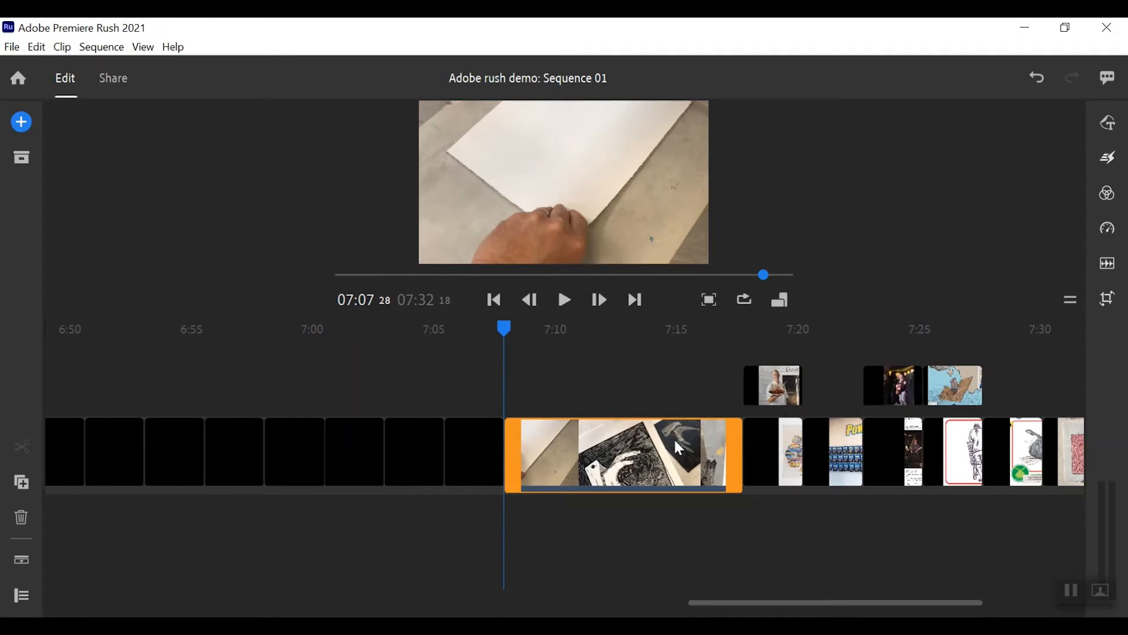
pyautogui.moveTo(729, 445); pyautogui.dragTo(673, 443)
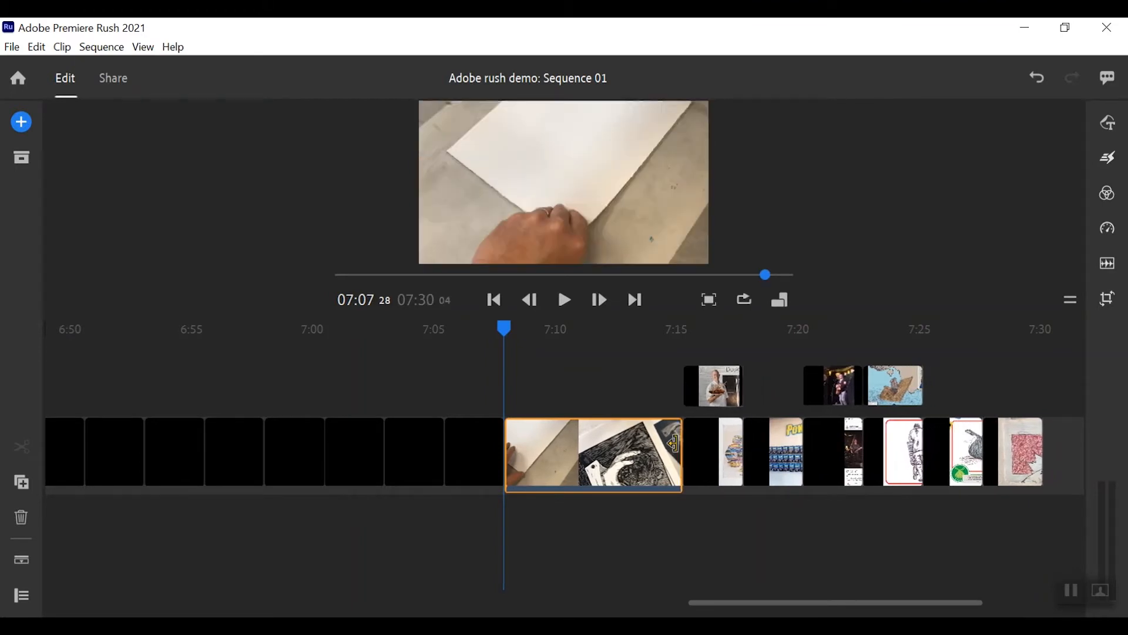
# - Preview the trimmed printmaking clip and split it at 07:10:18 and 07:14:16
pyautogui.click(565, 302)
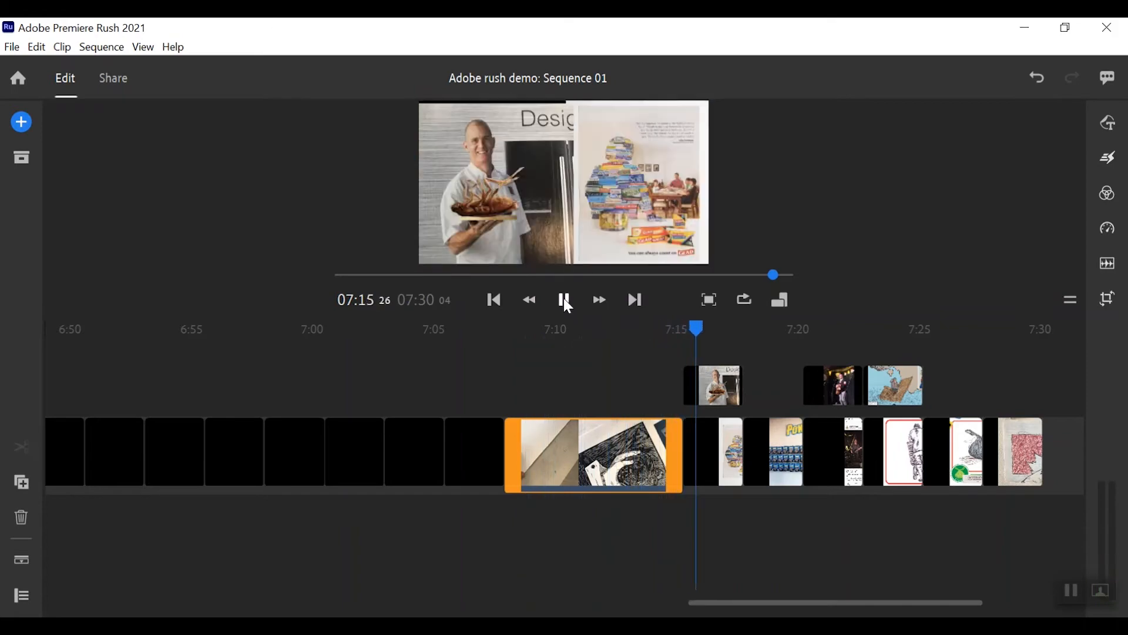
pyautogui.click(564, 299)
pyautogui.moveTo(698, 326); pyautogui.dragTo(565, 363)
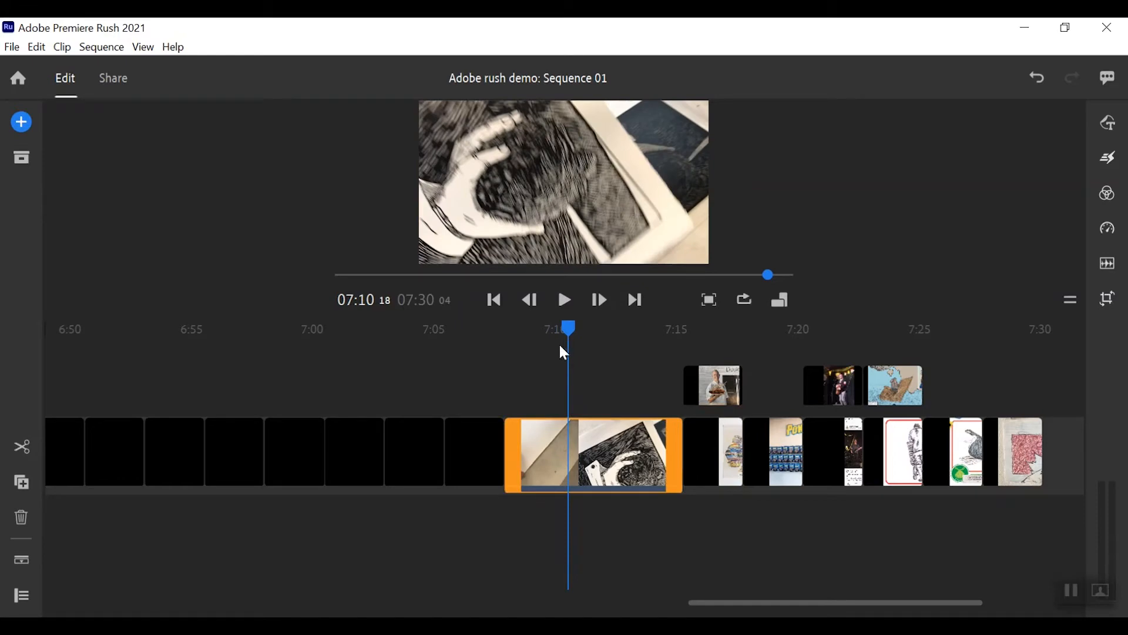
pyautogui.click(19, 447)
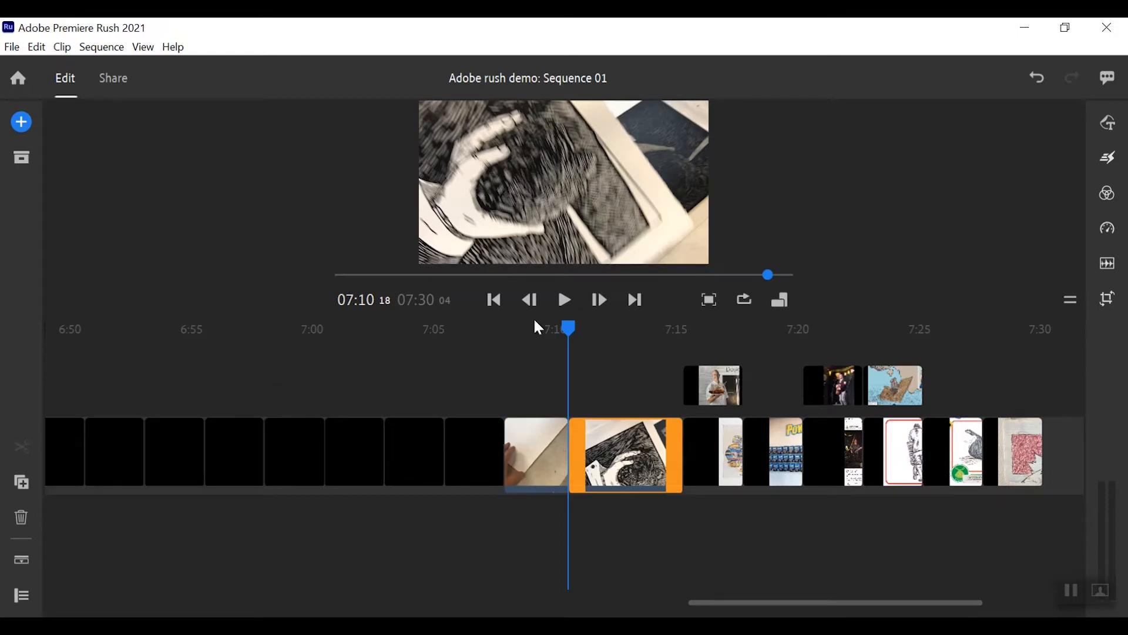
pyautogui.click(564, 300)
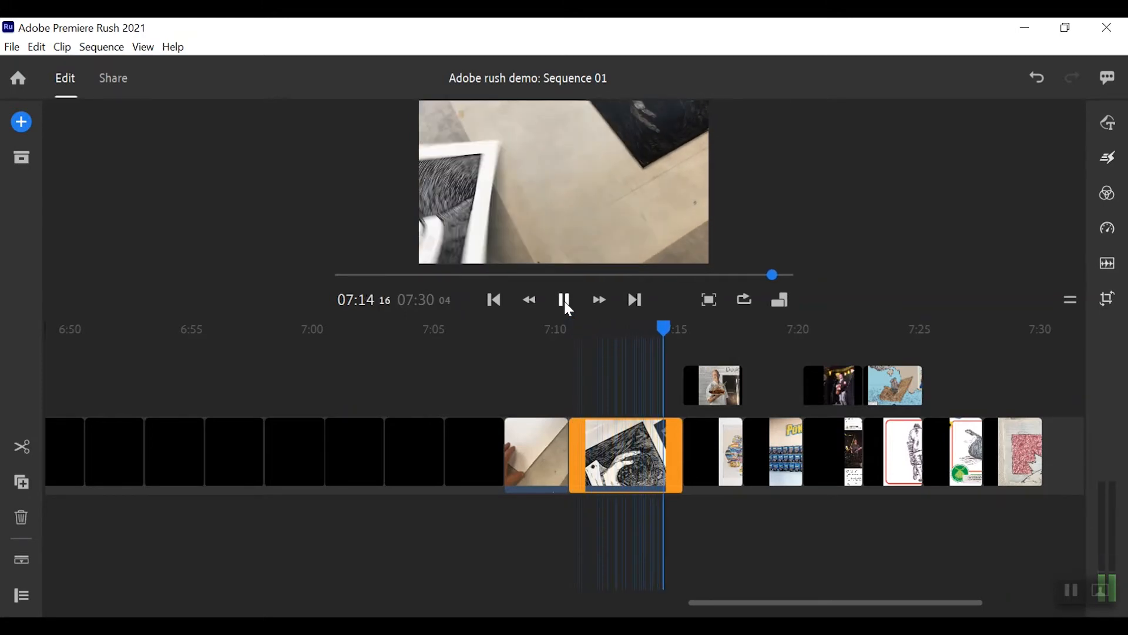
pyautogui.click(564, 301)
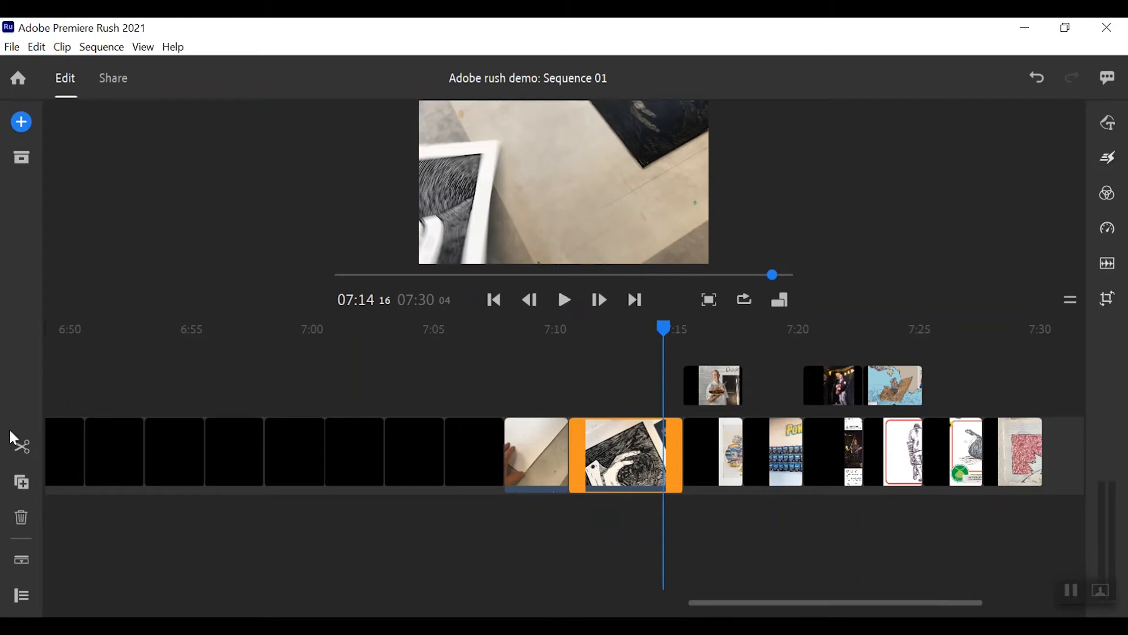
pyautogui.click(24, 451)
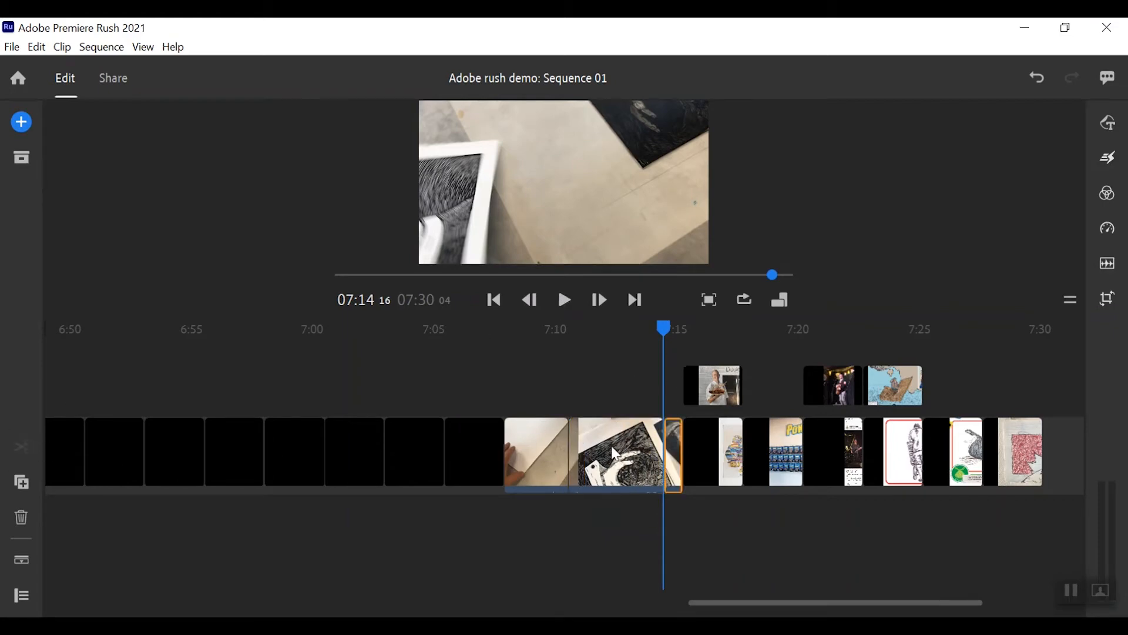
# - Delete the middle segment of the split printmaking clip and play back across the new join
pyautogui.moveTo(663, 333); pyautogui.dragTo(612, 358)
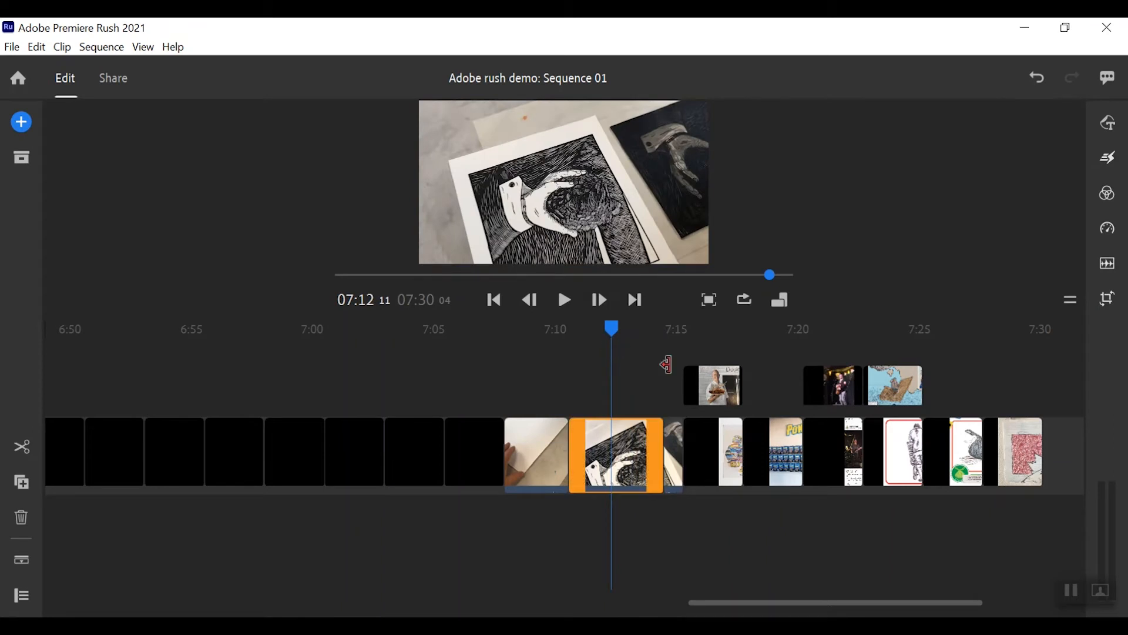
pyautogui.rightClick(628, 468)
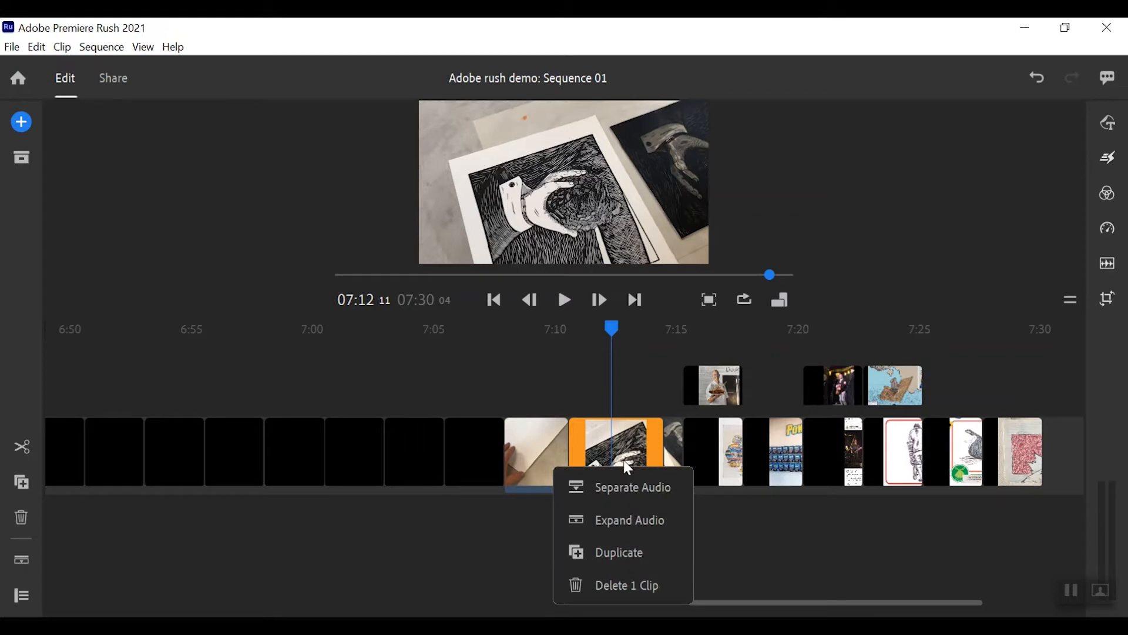
pyautogui.click(600, 592)
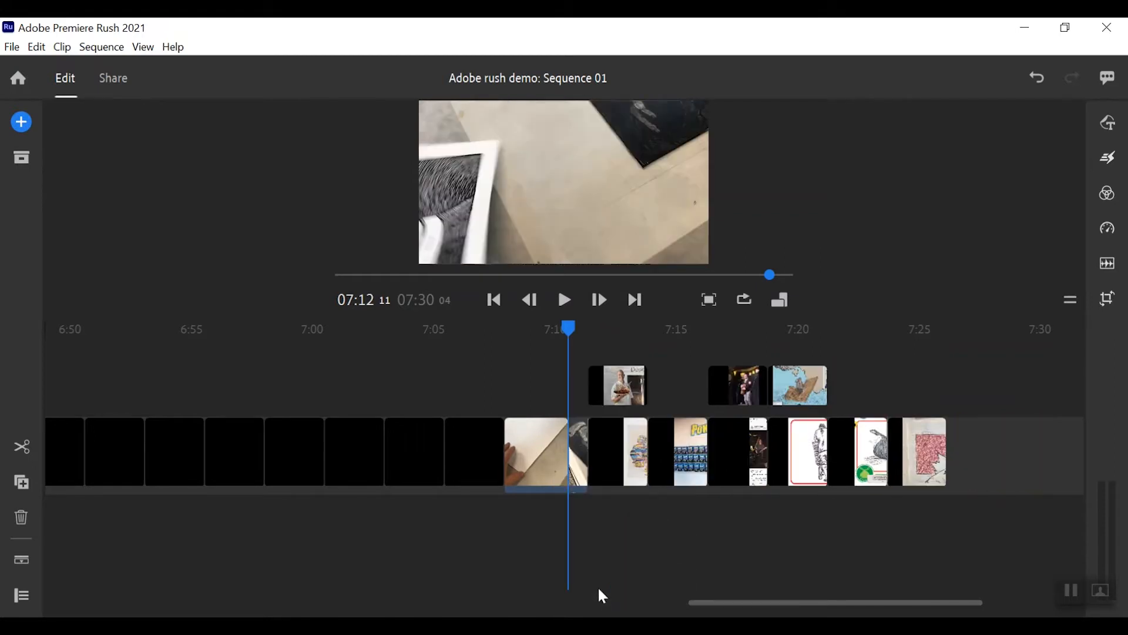
pyautogui.moveTo(570, 329); pyautogui.dragTo(521, 329)
pyautogui.click(564, 300)
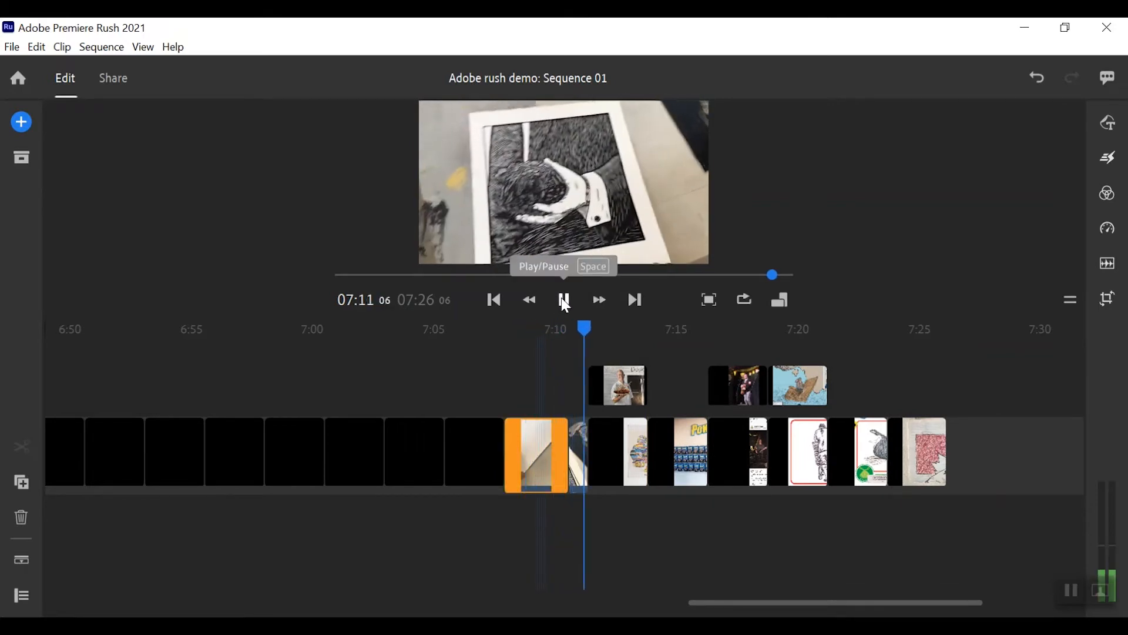
# - Lengthen the short second segment of the printmaking clip at its end by about half a second
pyautogui.moveTo(647, 327); pyautogui.dragTo(574, 355)
pyautogui.click(580, 438)
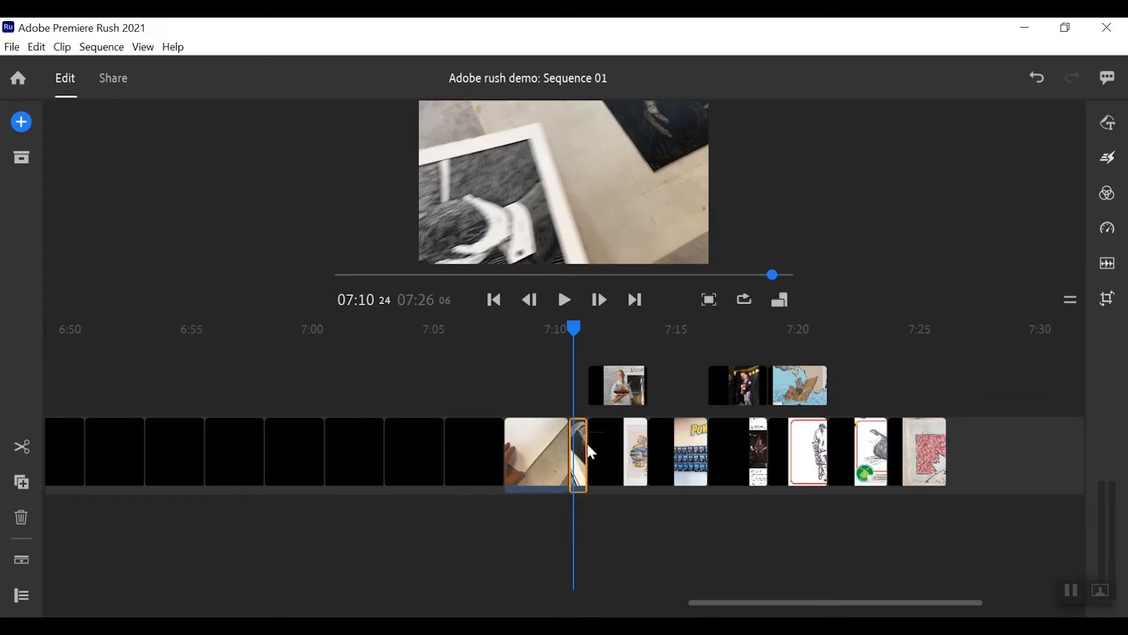
pyautogui.moveTo(586, 451); pyautogui.dragTo(617, 446)
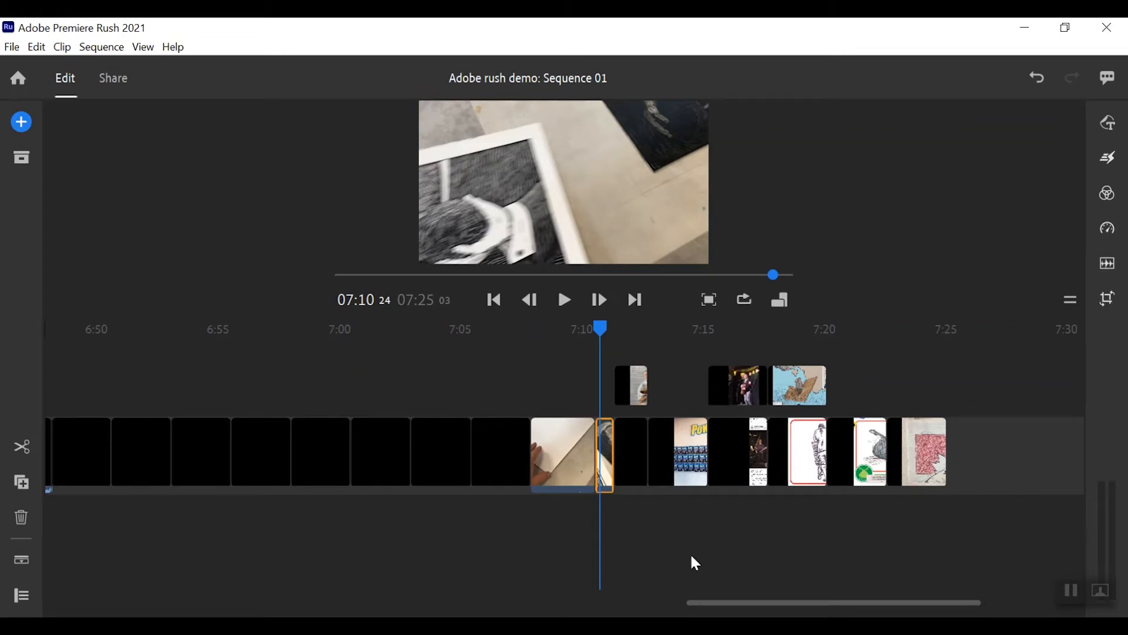
pyautogui.moveTo(972, 597); pyautogui.dragTo(873, 609)
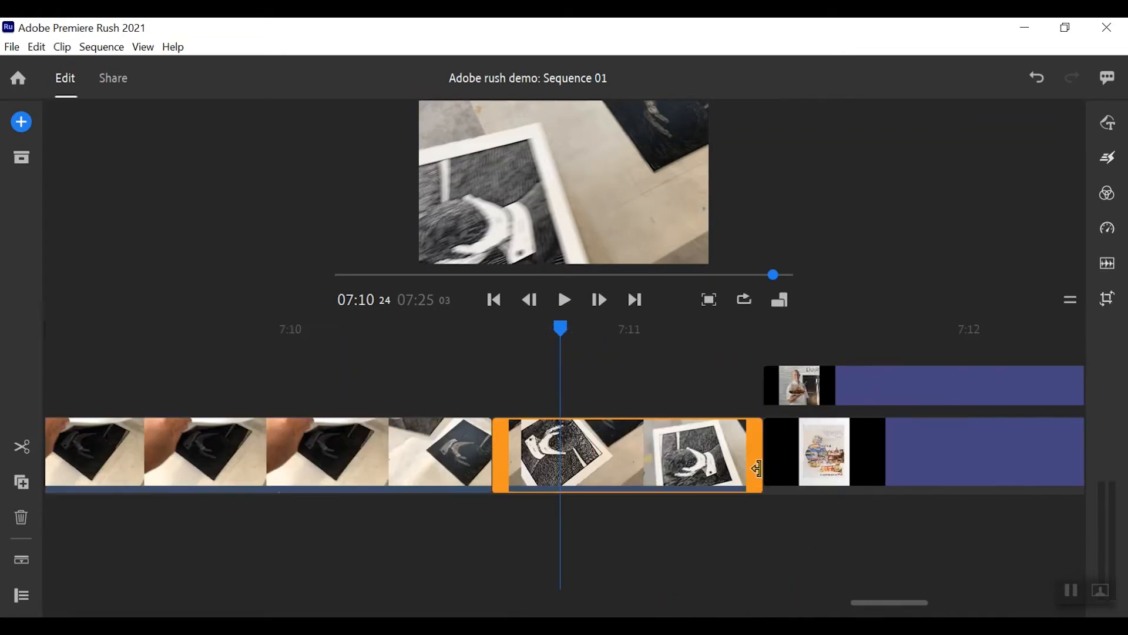
pyautogui.moveTo(754, 467); pyautogui.dragTo(905, 468)
# - Play back both printmaking segments from 07:07:27 and extend the second segment's end by about 1.3 seconds
pyautogui.moveTo(561, 332); pyautogui.dragTo(50, 352)
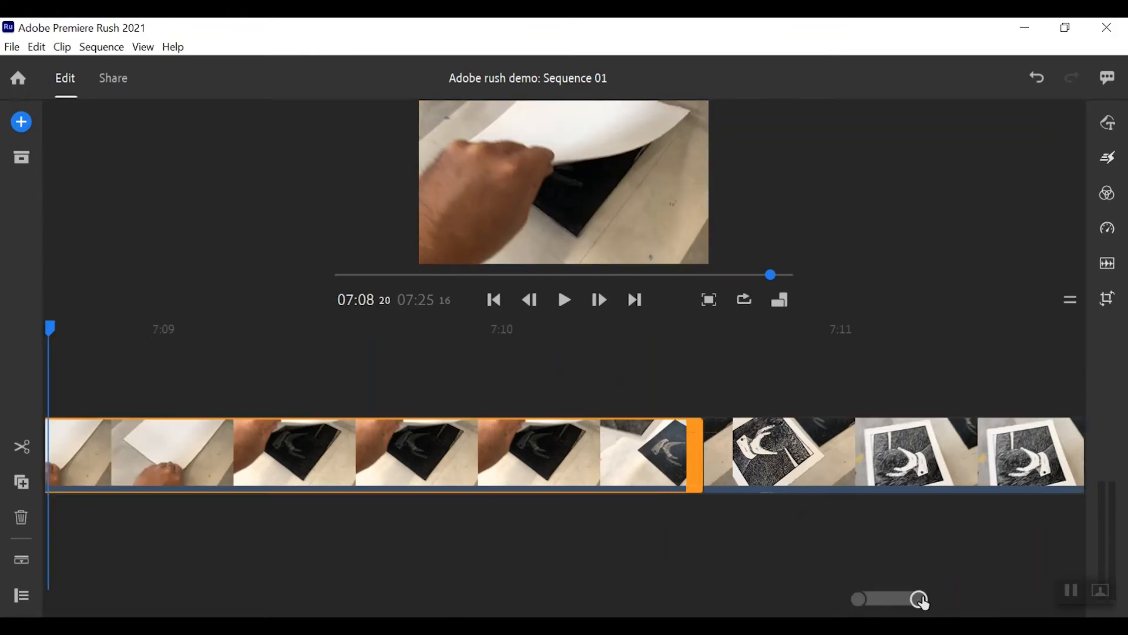
pyautogui.moveTo(921, 601); pyautogui.dragTo(960, 599)
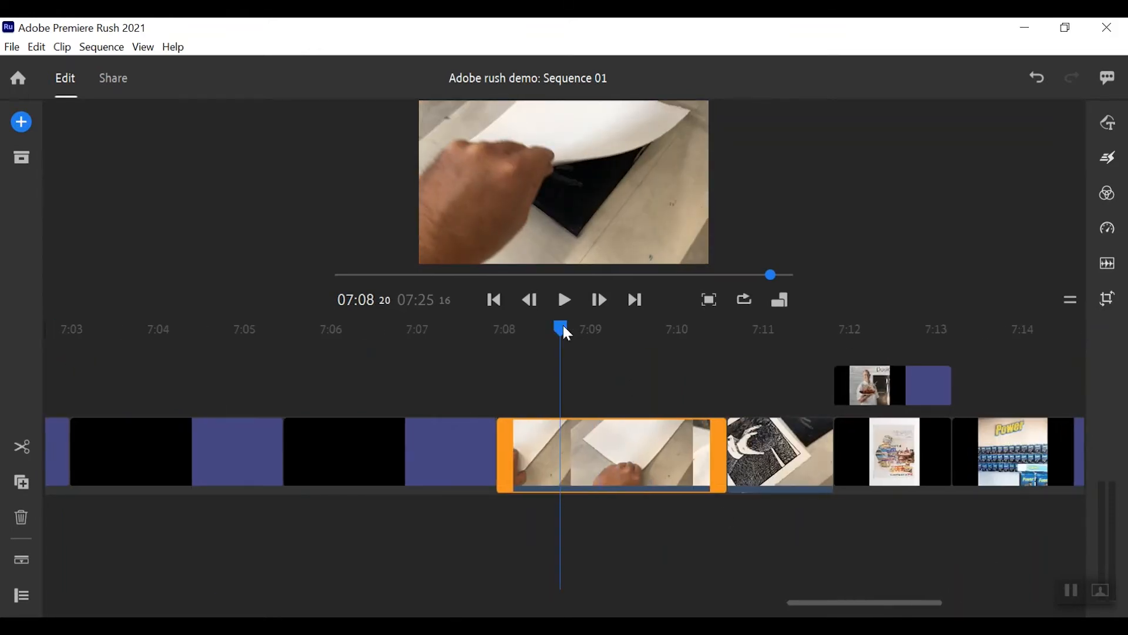
pyautogui.moveTo(565, 333); pyautogui.dragTo(497, 324)
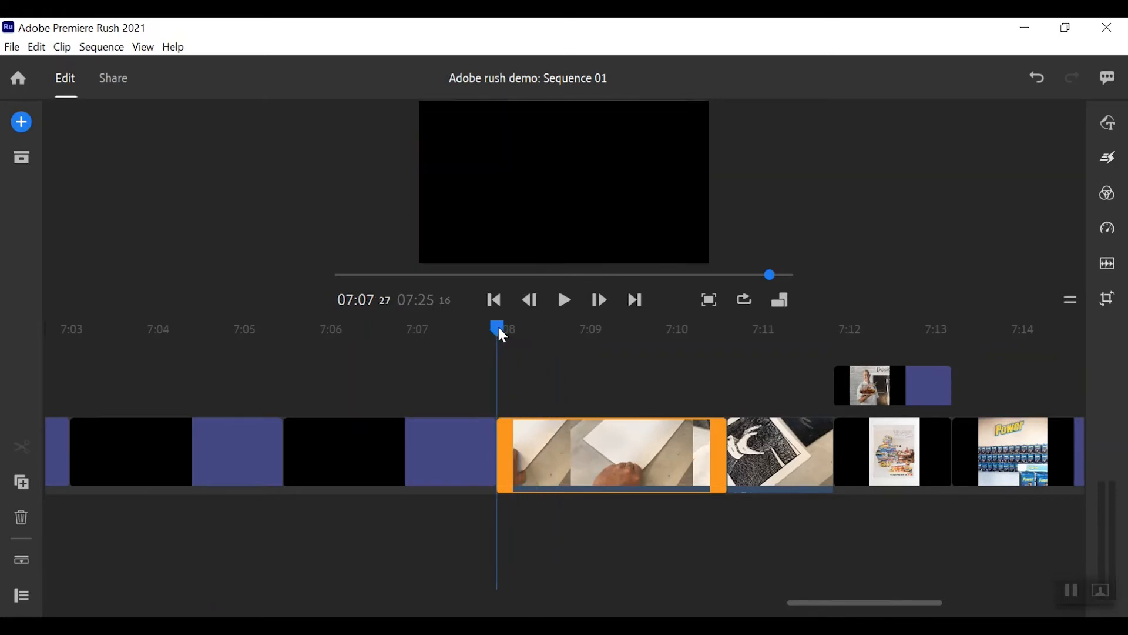
pyautogui.click(569, 298)
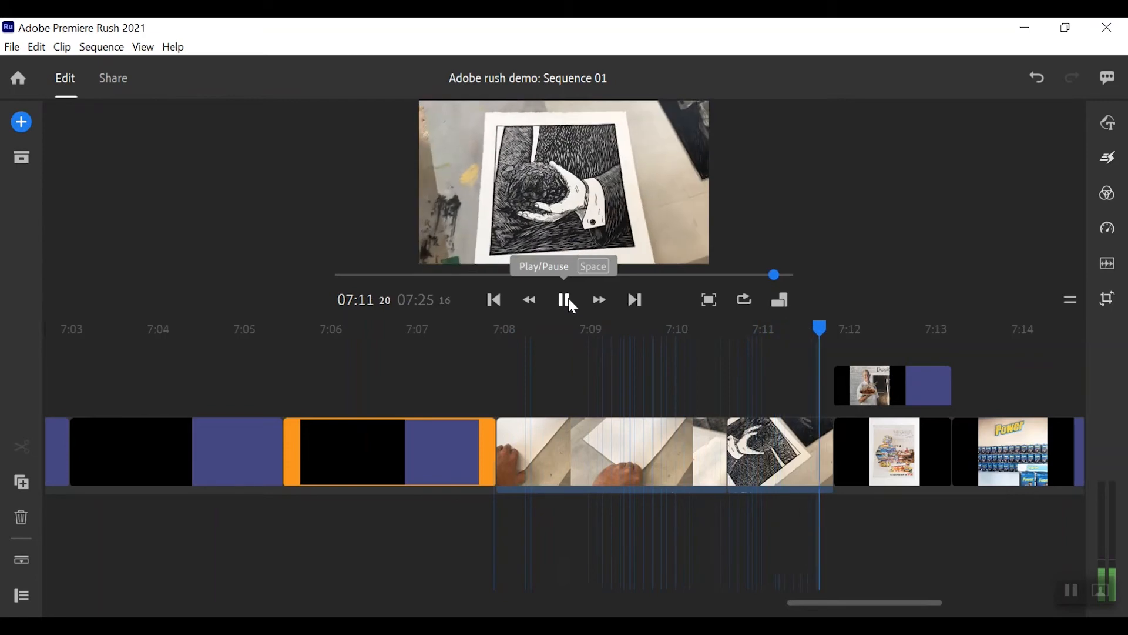
pyautogui.click(567, 296)
pyautogui.click(785, 450)
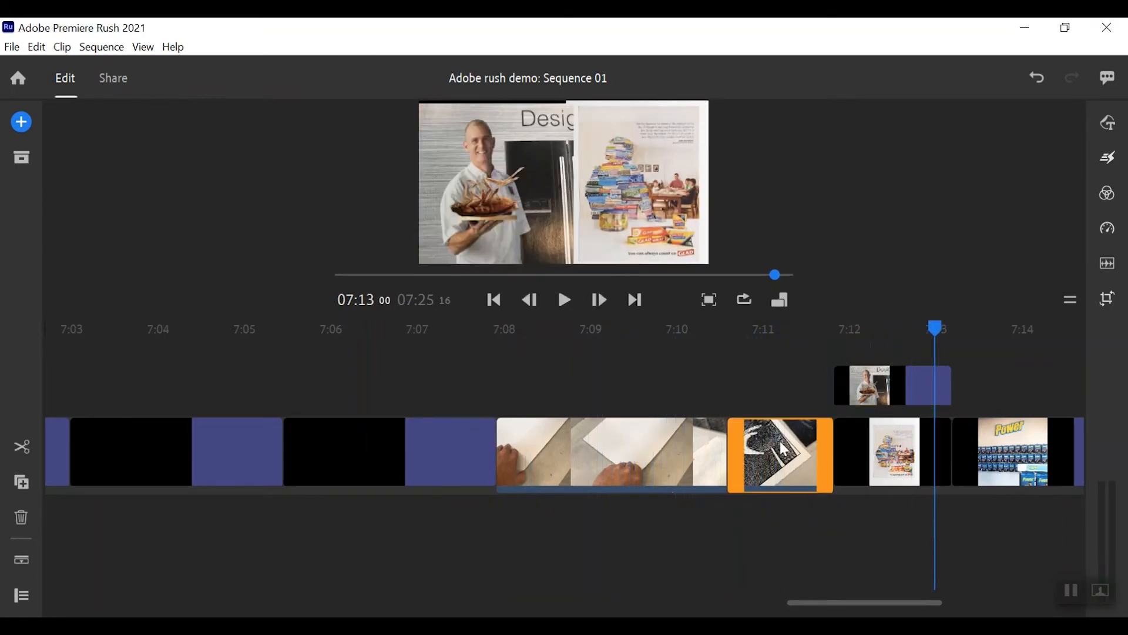
pyautogui.moveTo(829, 445); pyautogui.dragTo(927, 440)
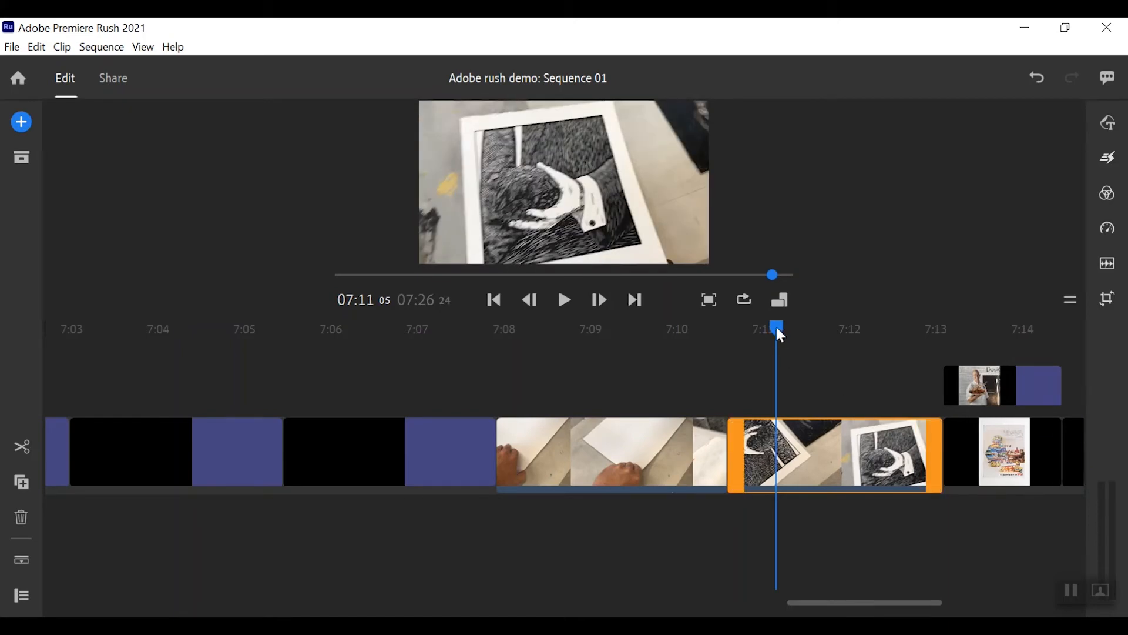
# - Apply a Dissolve transition to the first printmaking segment, including its join with the second segment
pyautogui.moveTo(776, 329); pyautogui.dragTo(726, 327)
pyautogui.click(728, 444)
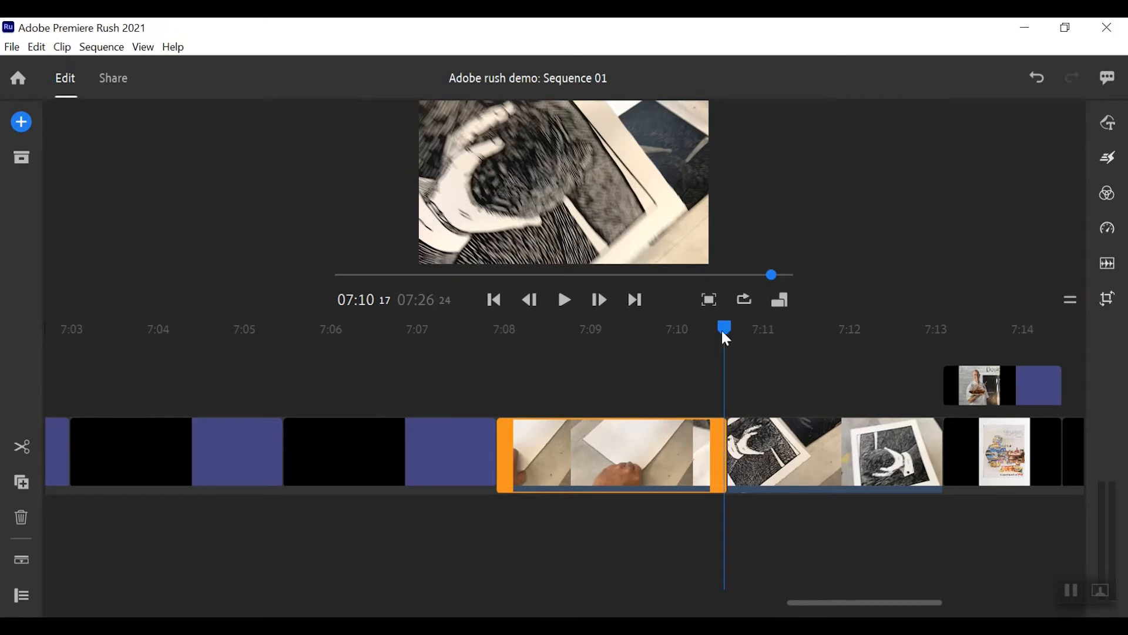
pyautogui.click(1111, 164)
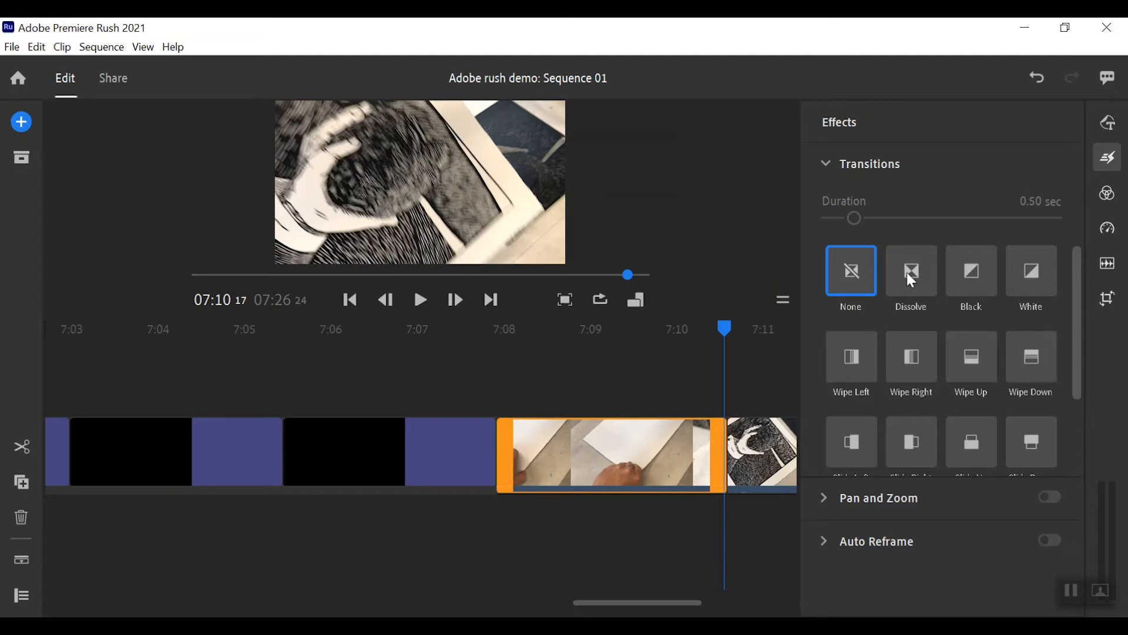
pyautogui.click(911, 280)
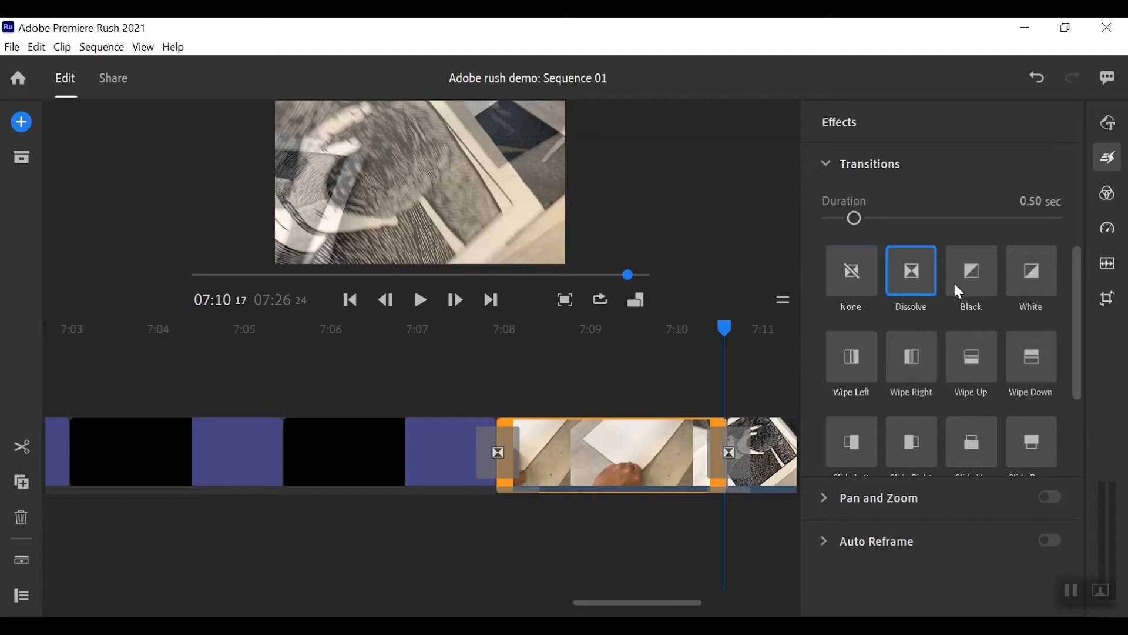
# - Try the Black and Wipe Left transitions on the first printmaking segment and play back the join from 07:10:10
pyautogui.click(974, 281)
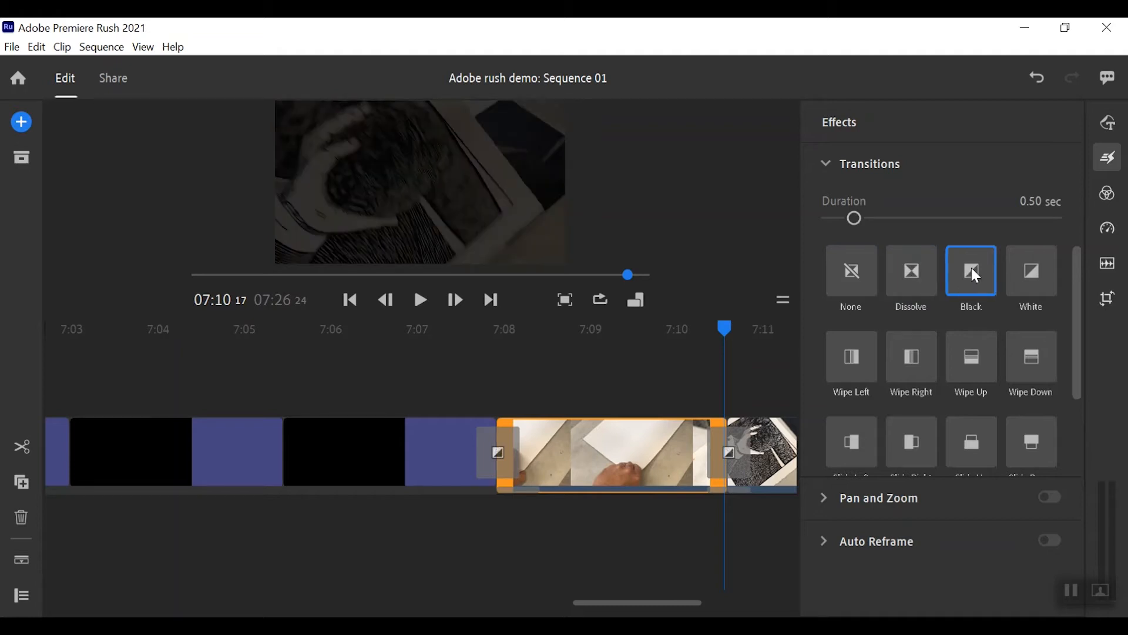
pyautogui.click(858, 362)
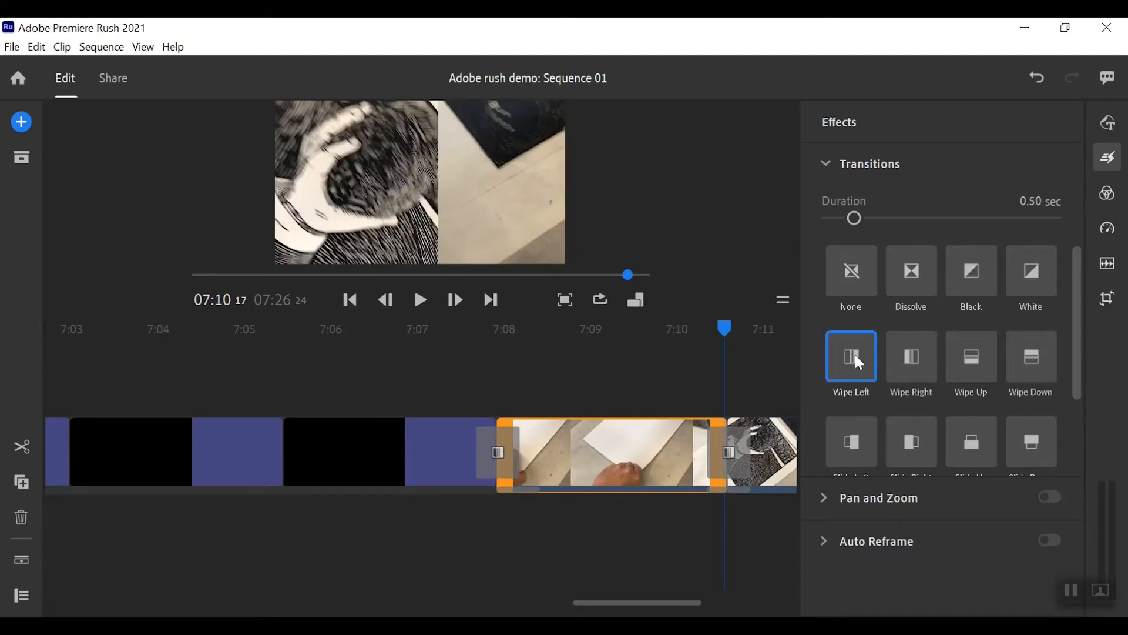
pyautogui.moveTo(728, 336); pyautogui.dragTo(705, 327)
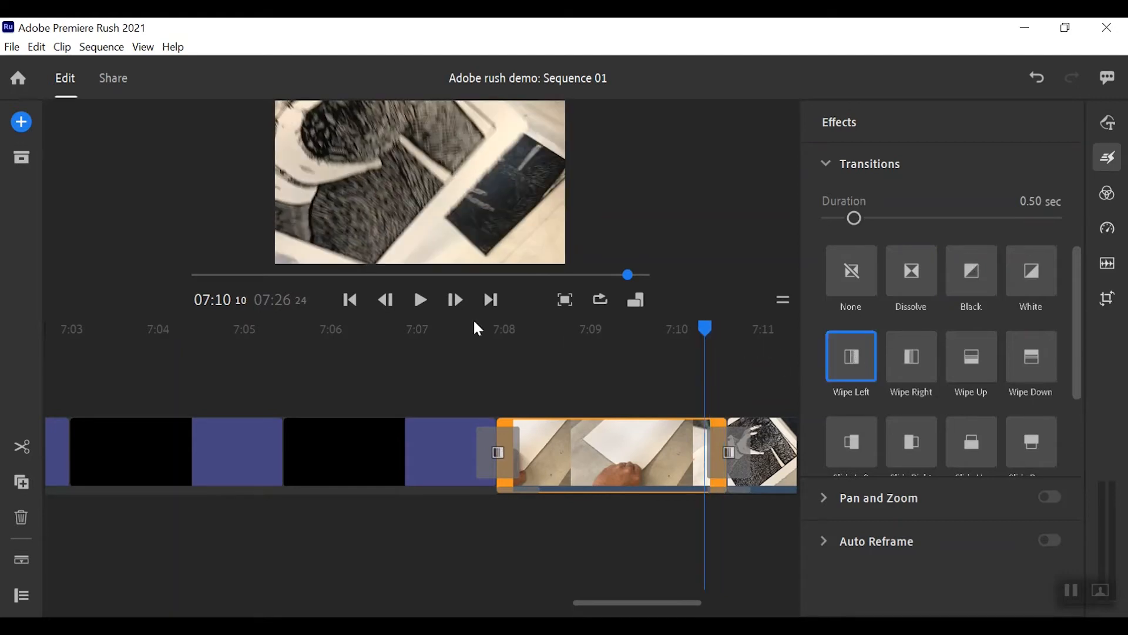
pyautogui.click(421, 299)
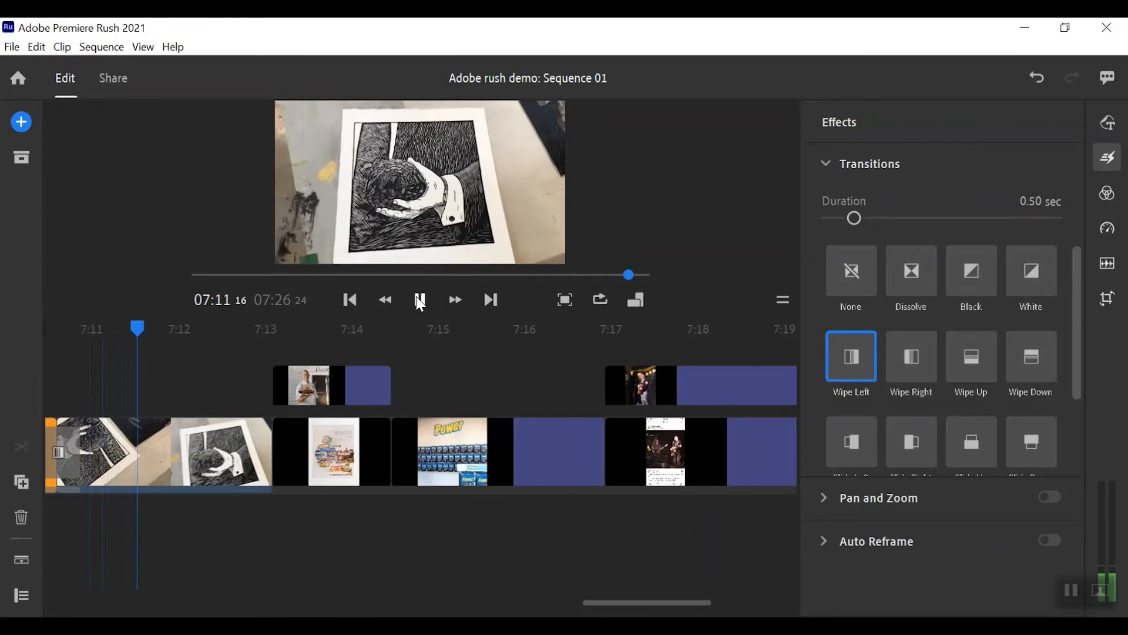
pyautogui.click(420, 300)
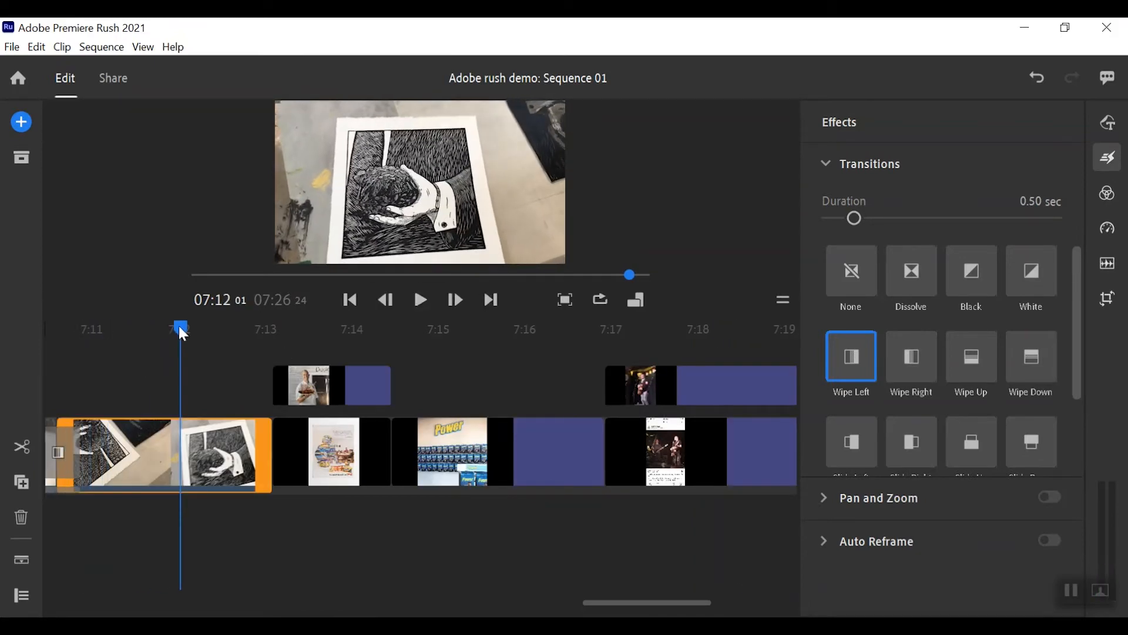
pyautogui.moveTo(178, 327); pyautogui.dragTo(68, 333)
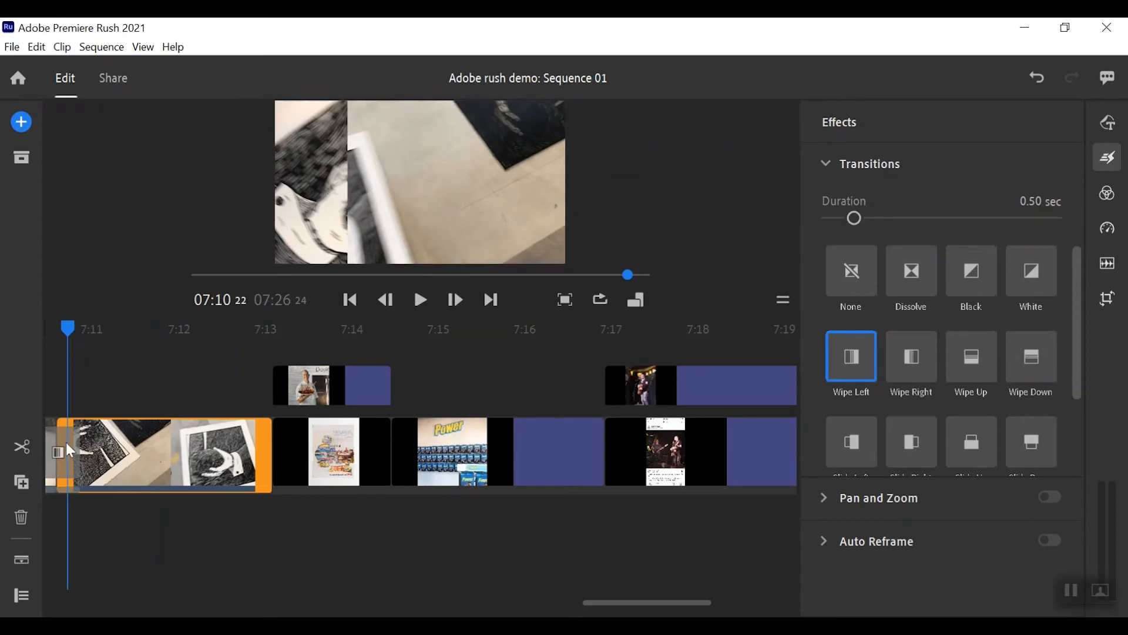
# - Set only the transition at the join between the two printmaking segments to Dissolve
pyautogui.click(388, 517)
pyautogui.moveTo(659, 606); pyautogui.dragTo(646, 598)
pyautogui.click(544, 453)
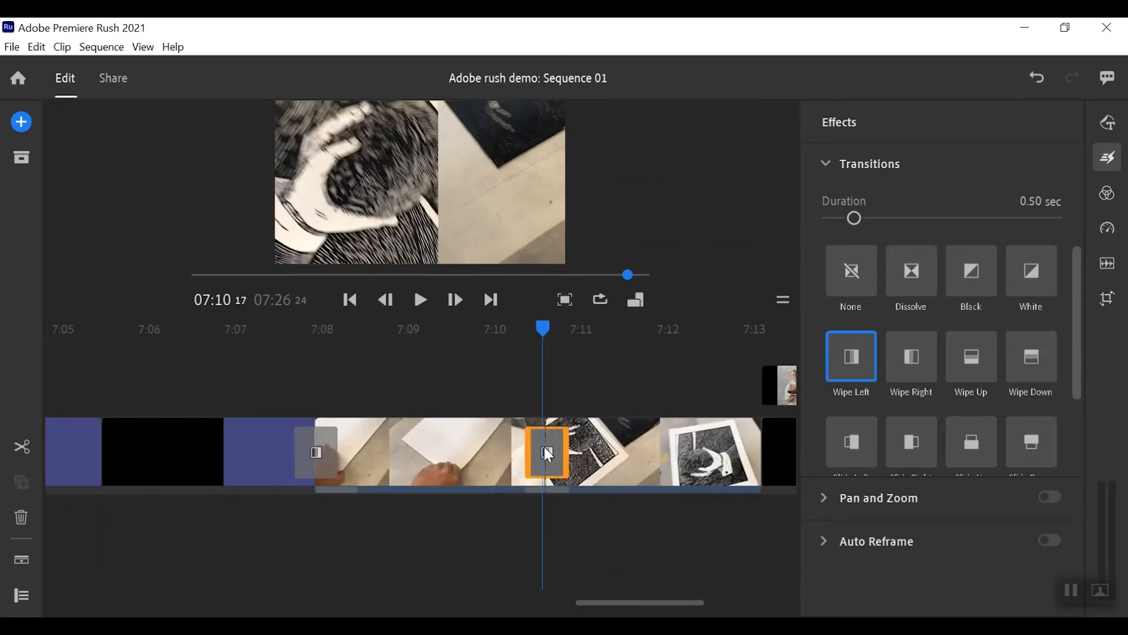
pyautogui.click(929, 266)
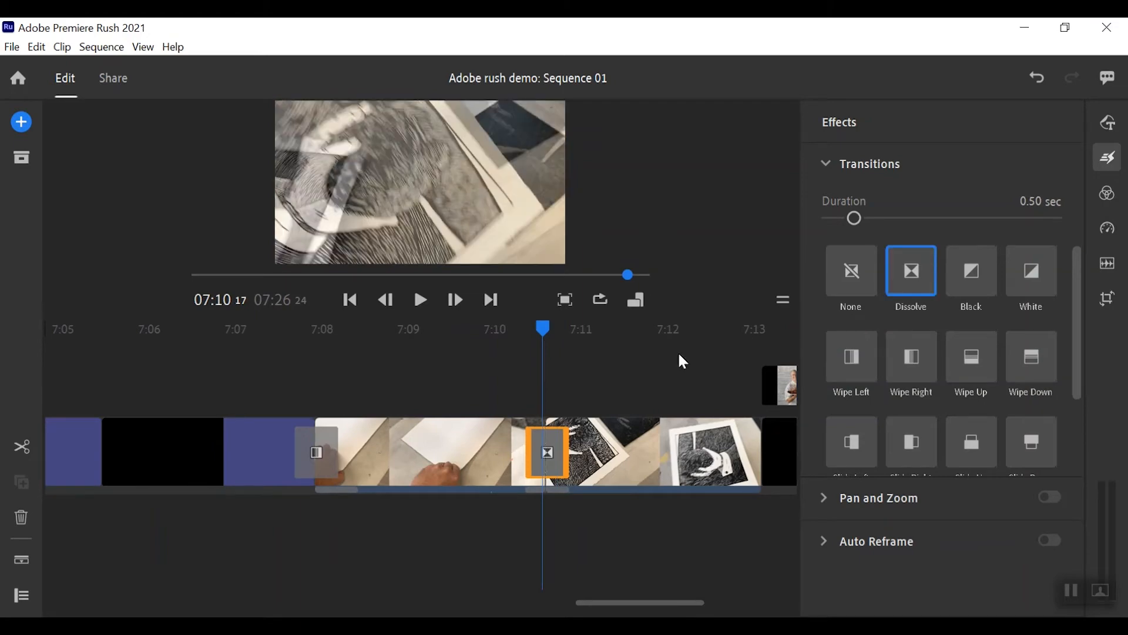
# - Delete the transition at the start of the first printmaking segment and play back the remaining Dissolve join from 07:09:21
pyautogui.click(316, 453)
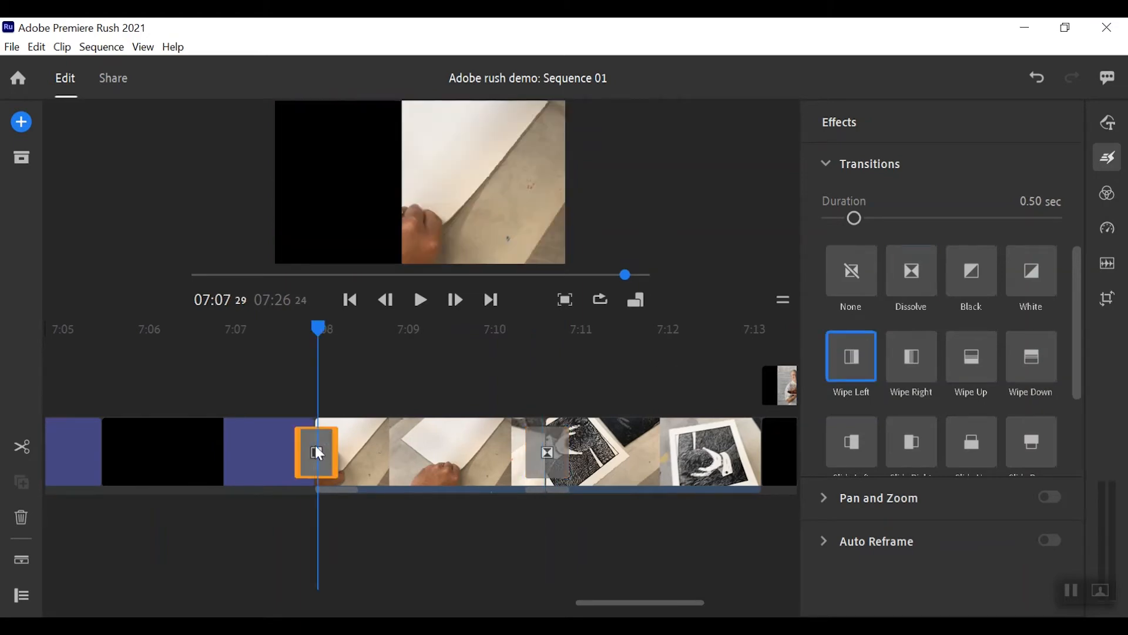
pyautogui.press('Delete')
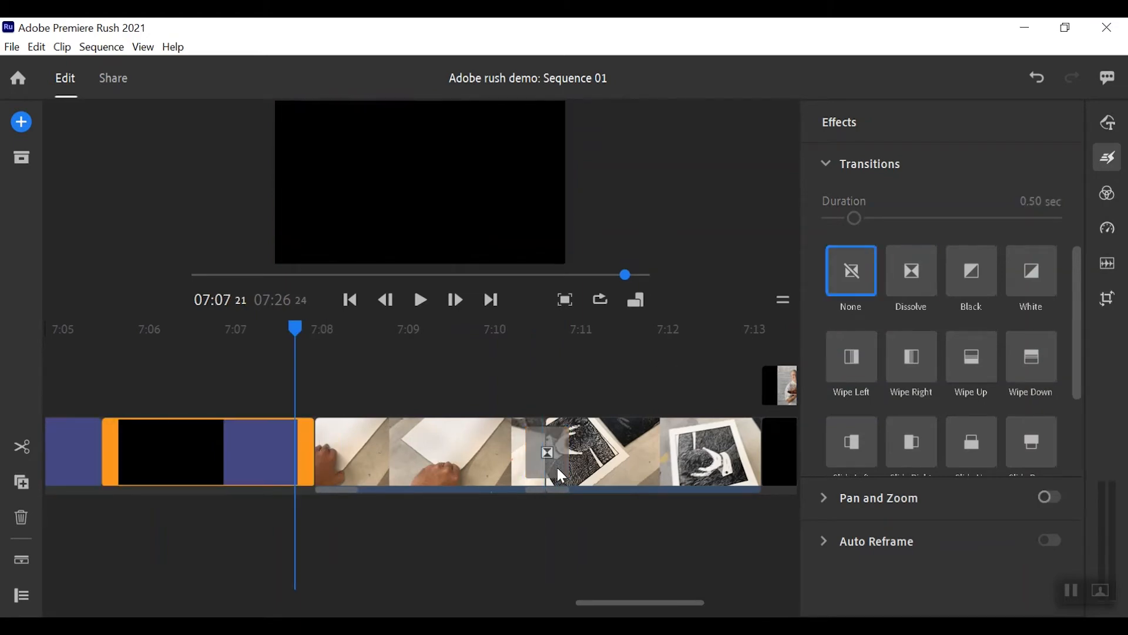
pyautogui.click(456, 452)
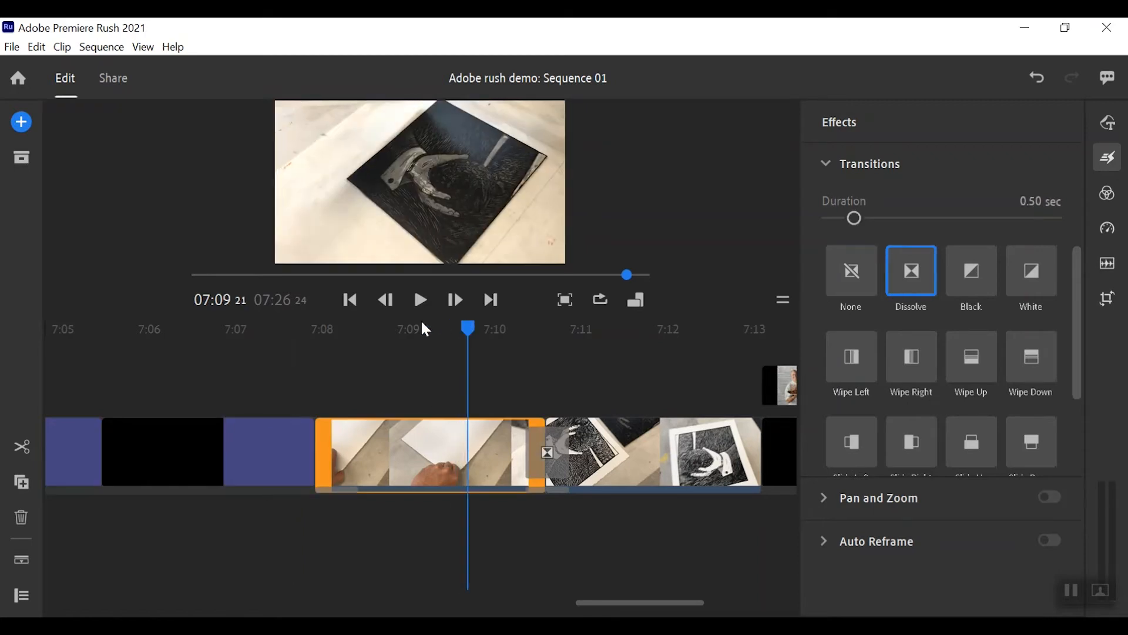
pyautogui.click(421, 300)
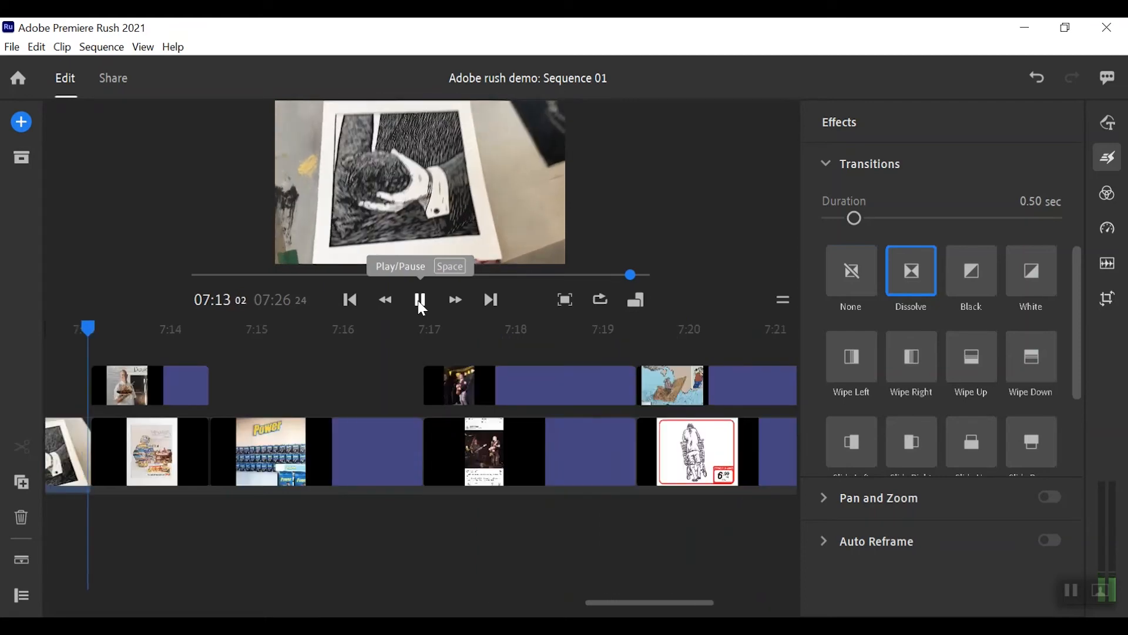
pyautogui.click(419, 301)
pyautogui.moveTo(118, 330); pyautogui.dragTo(37, 323)
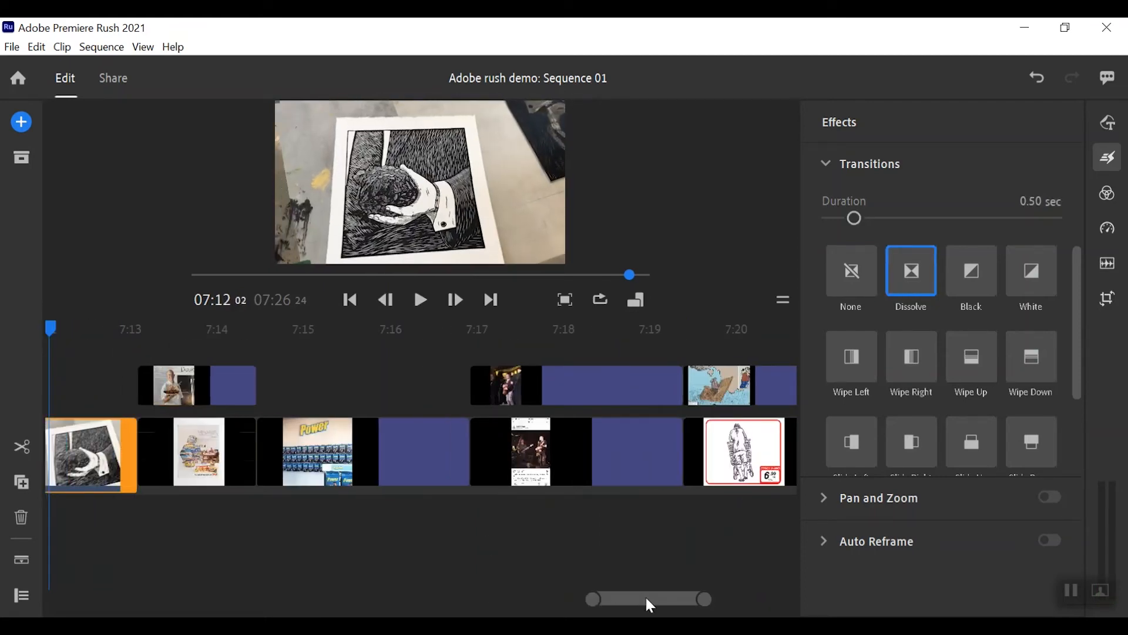
# - Select the talking-head clip right after the red title clip near the sequence start and expand the timeline's audio
pyautogui.moveTo(645, 598); pyautogui.dragTo(433, 602)
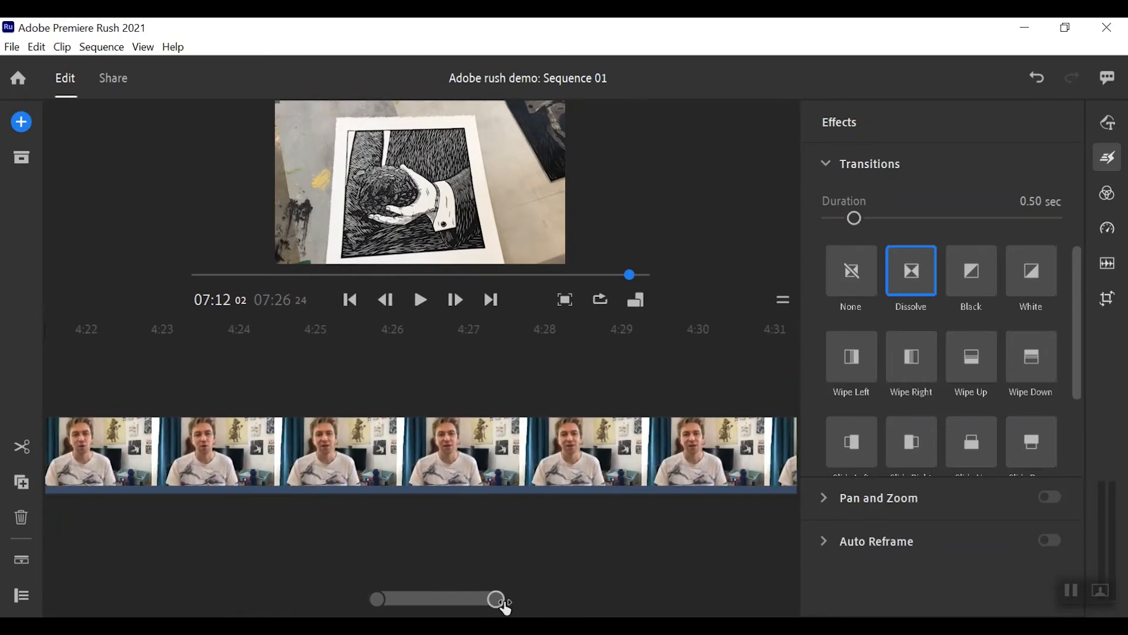
pyautogui.moveTo(505, 606); pyautogui.dragTo(635, 603)
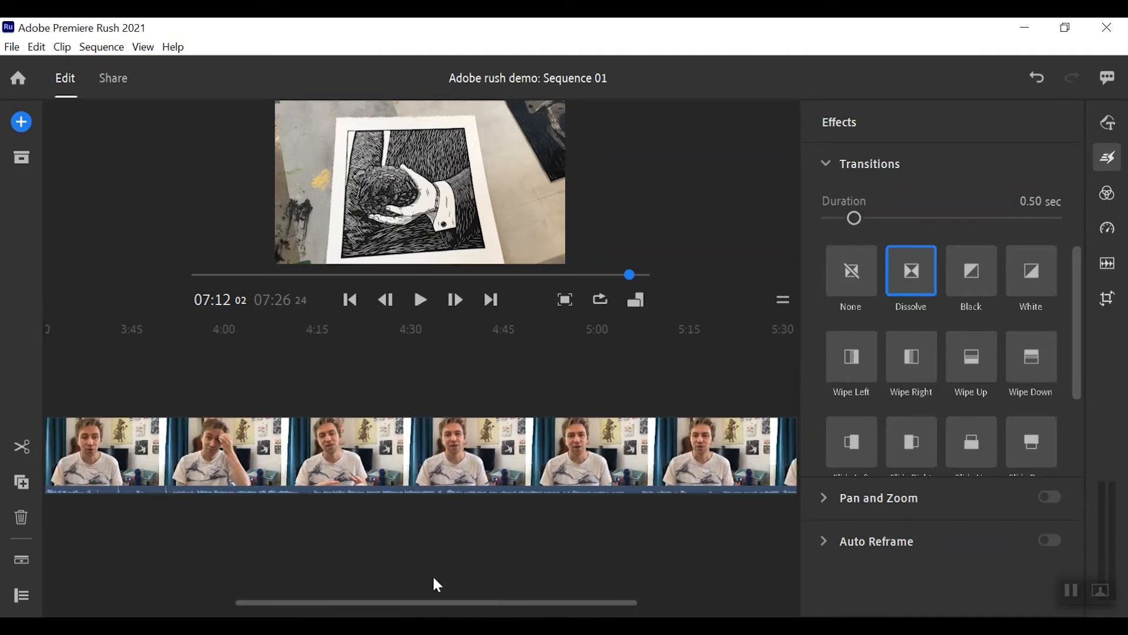
pyautogui.moveTo(446, 602); pyautogui.dragTo(218, 597)
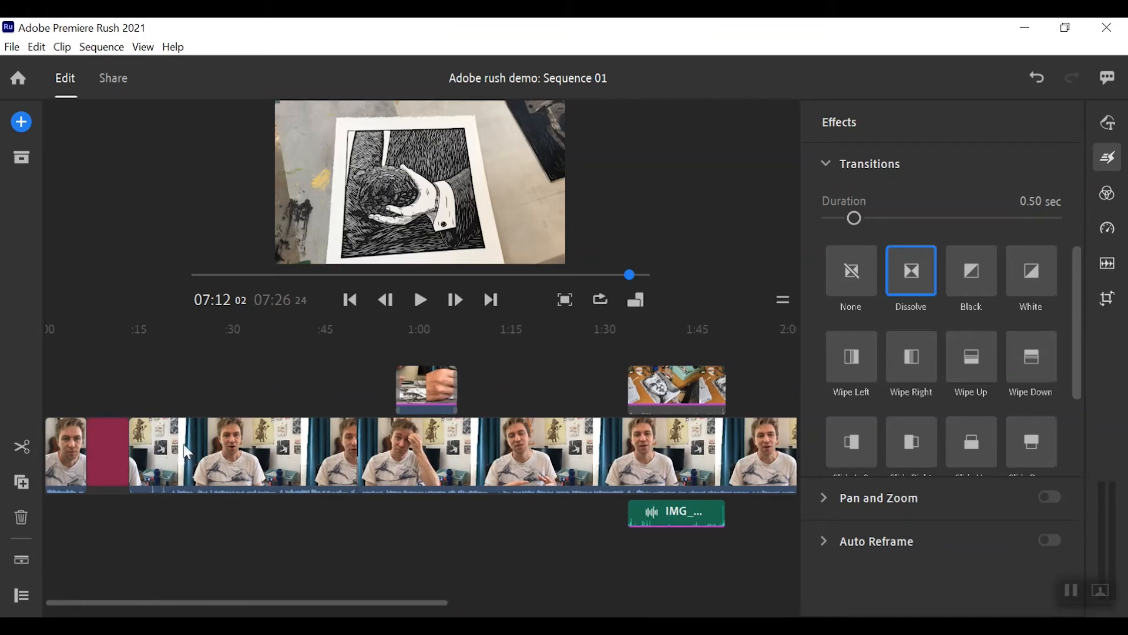
pyautogui.click(164, 470)
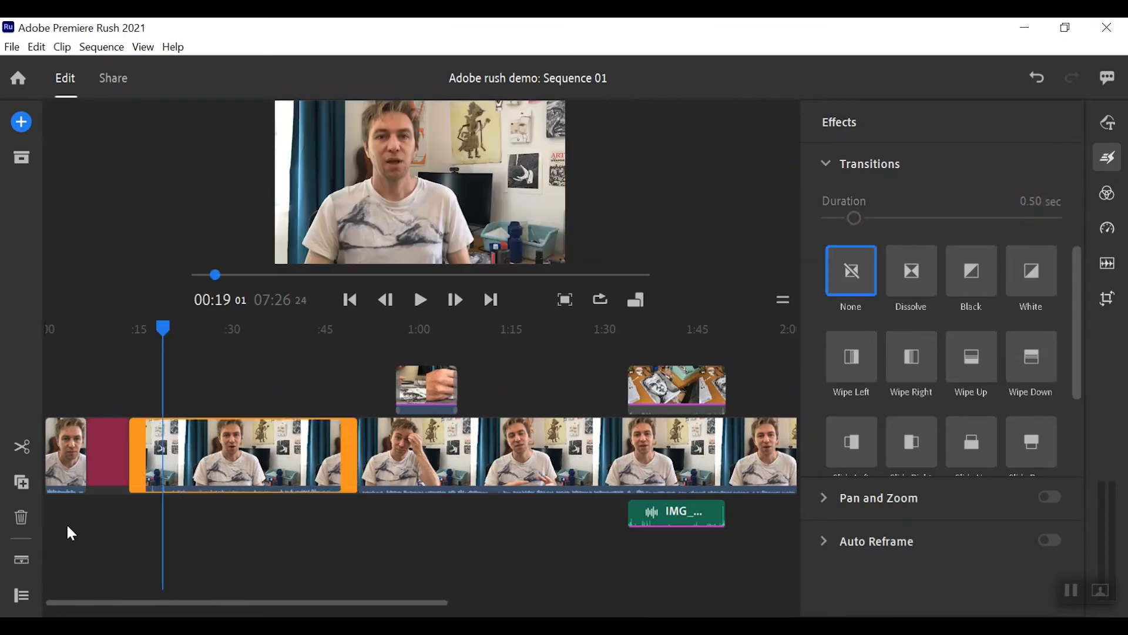
pyautogui.click(22, 563)
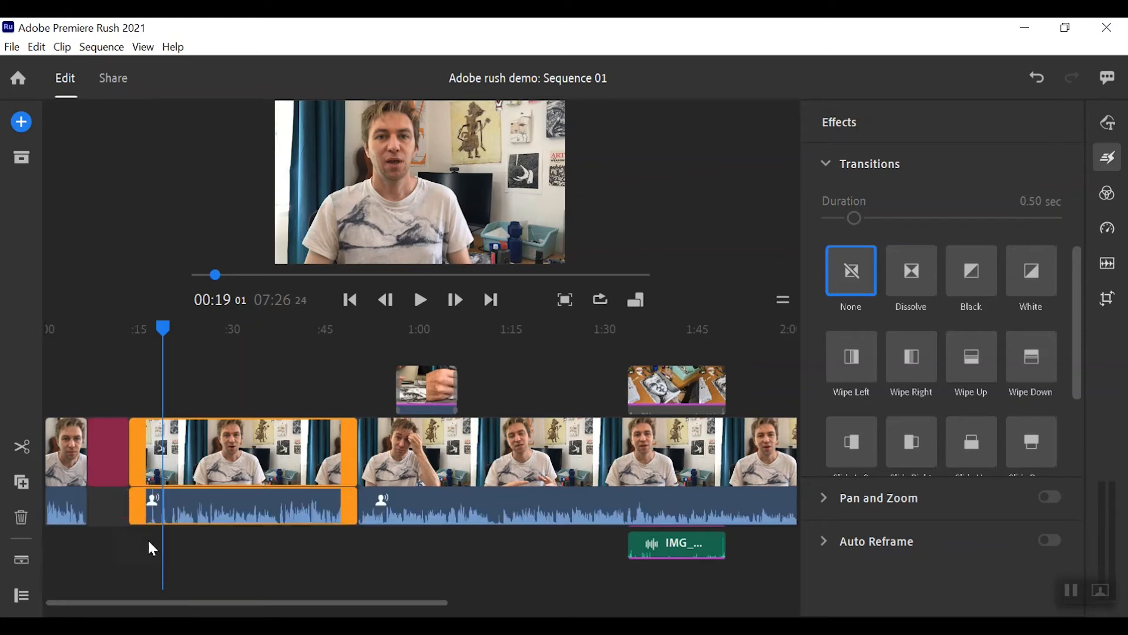
# - Play back the opening of the selected talking-head clip, then split it at 00:20:01 and delete the part before the cut
pyautogui.moveTo(166, 333); pyautogui.dragTo(139, 334)
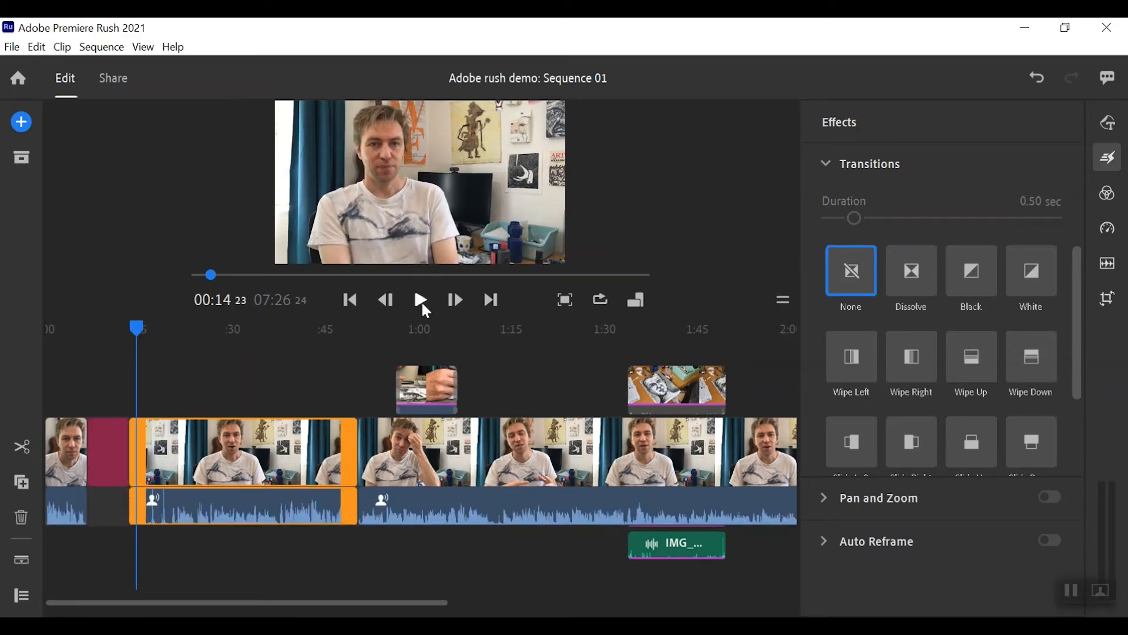
pyautogui.click(420, 300)
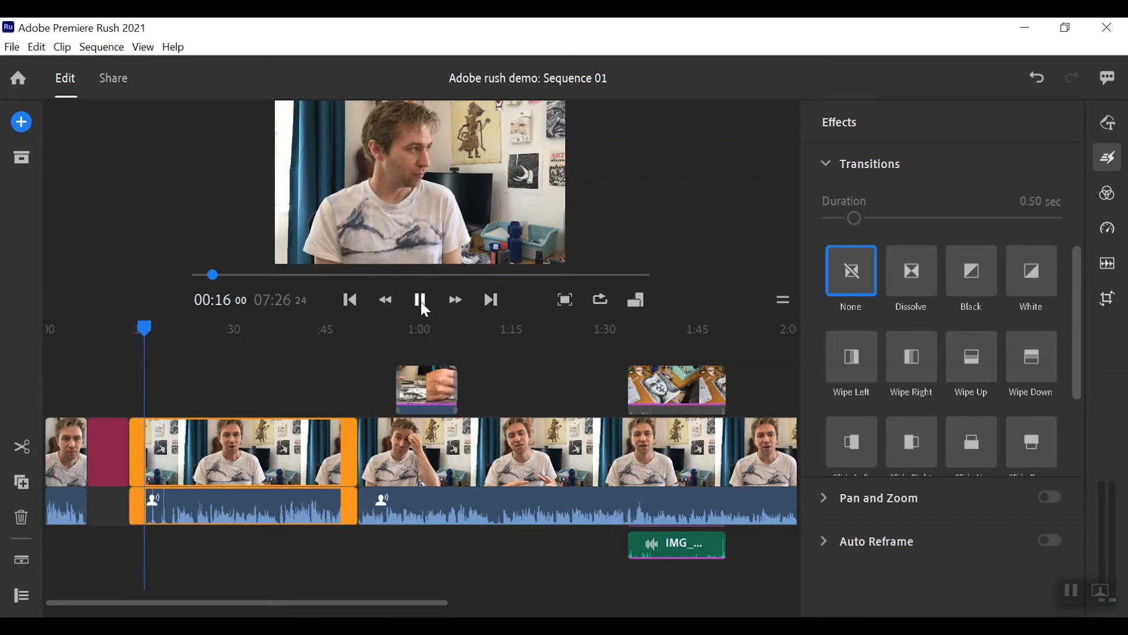
pyautogui.click(420, 300)
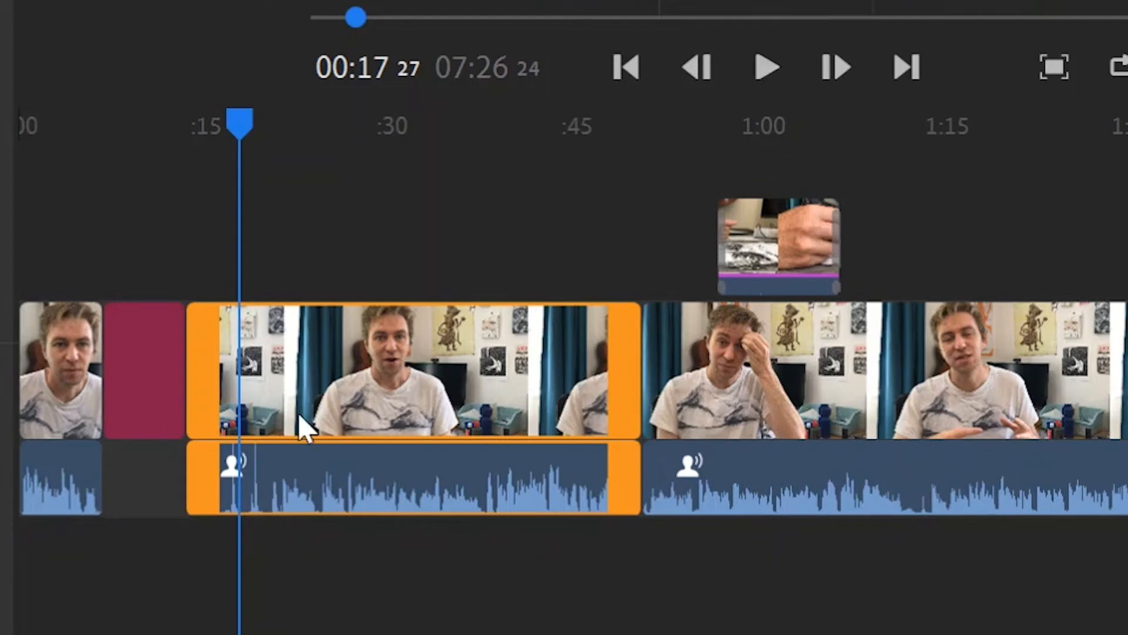
pyautogui.moveTo(251, 121); pyautogui.dragTo(267, 133)
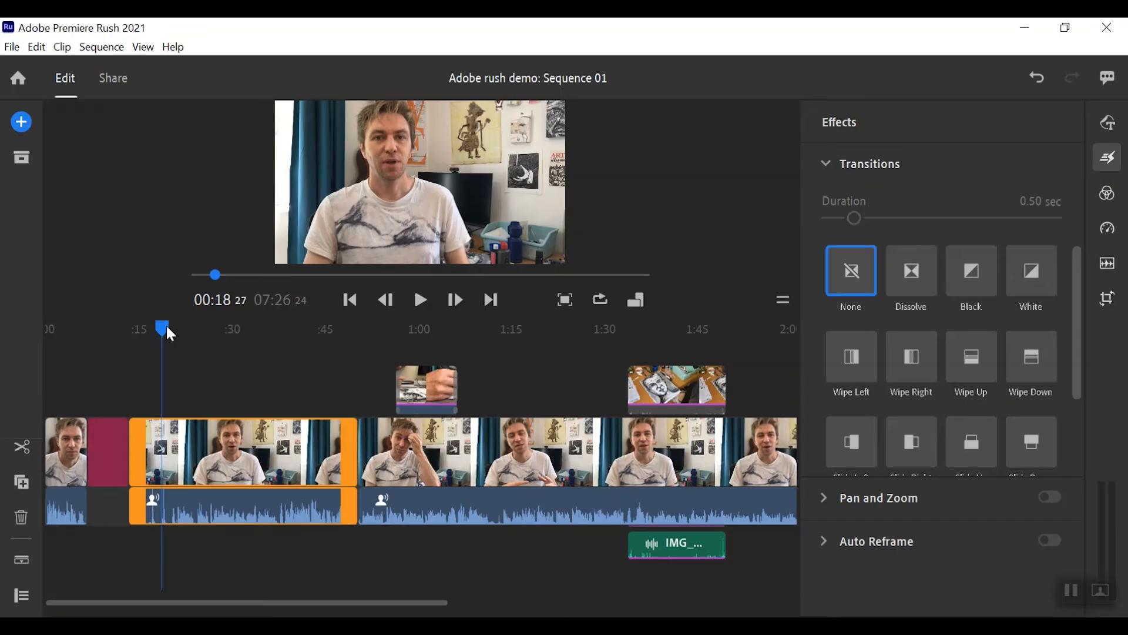
pyautogui.moveTo(170, 334); pyautogui.dragTo(165, 333)
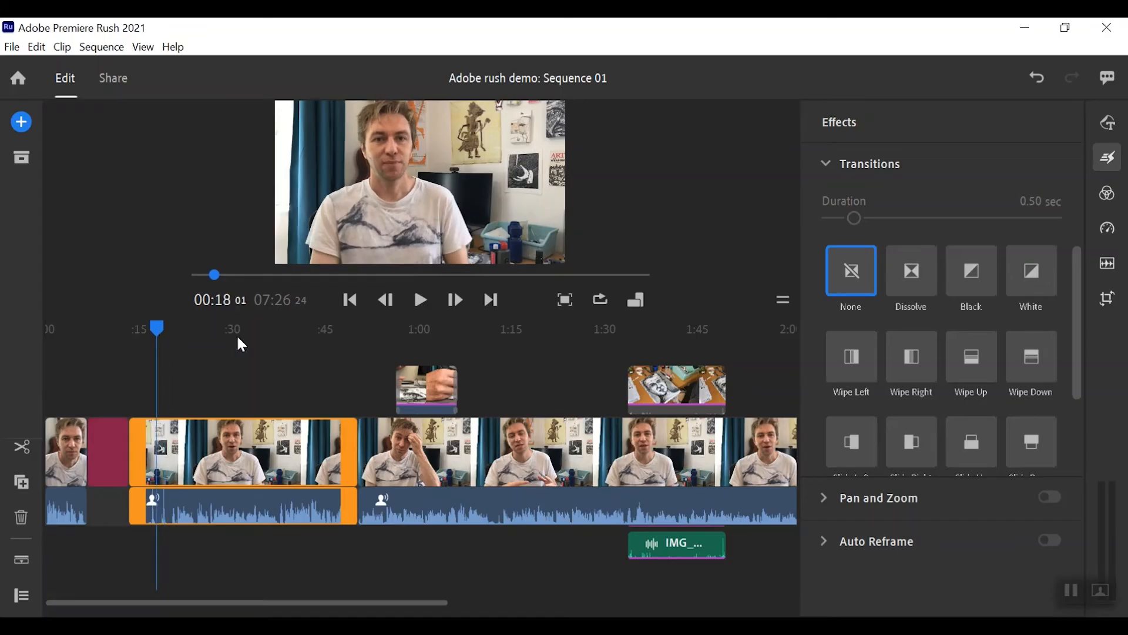
pyautogui.click(418, 300)
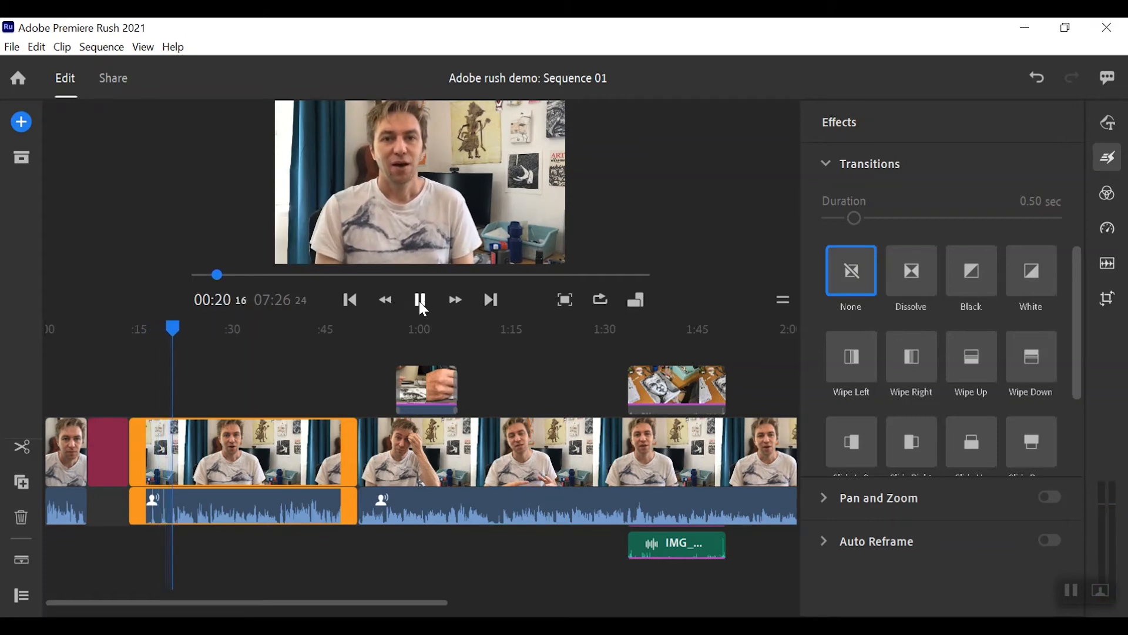
pyautogui.click(418, 301)
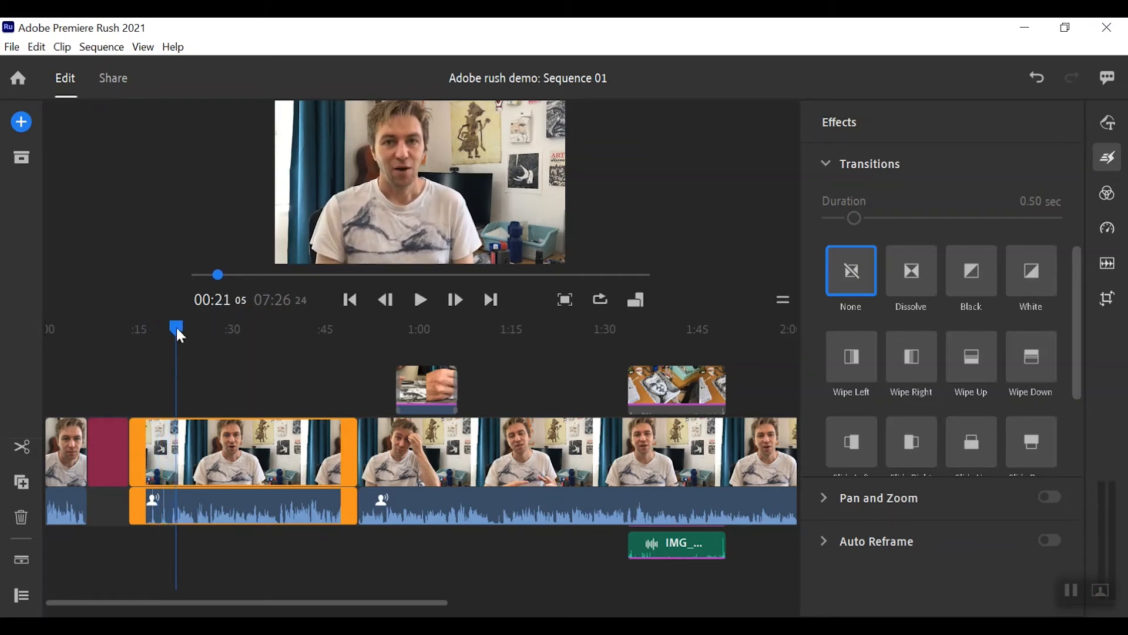
pyautogui.moveTo(177, 329); pyautogui.dragTo(170, 330)
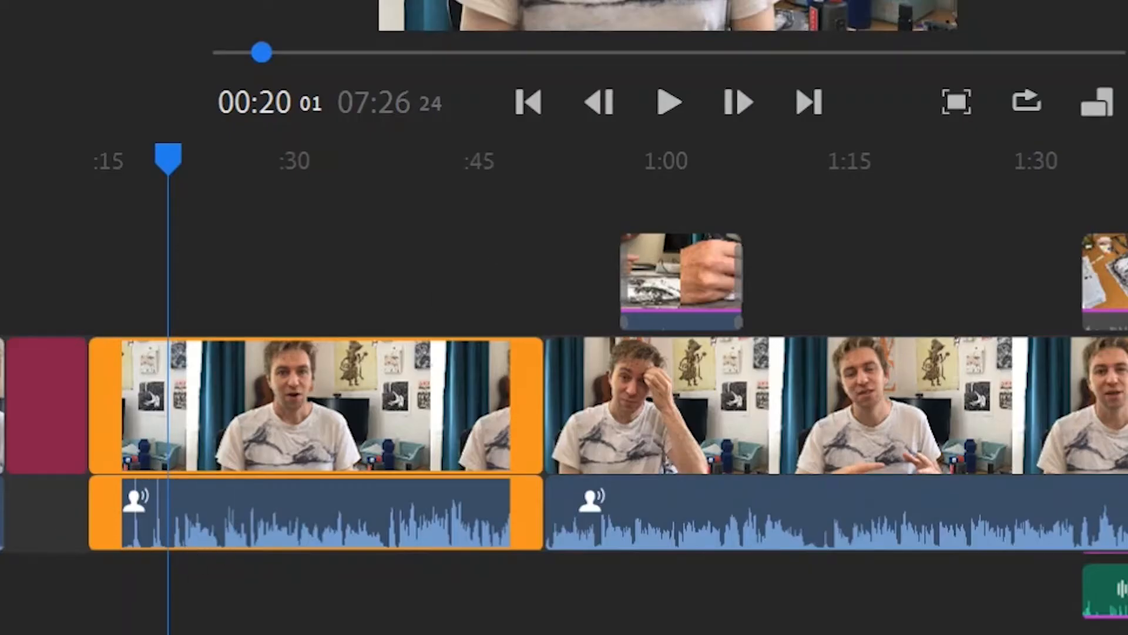
pyautogui.click(22, 447)
pyautogui.click(132, 412)
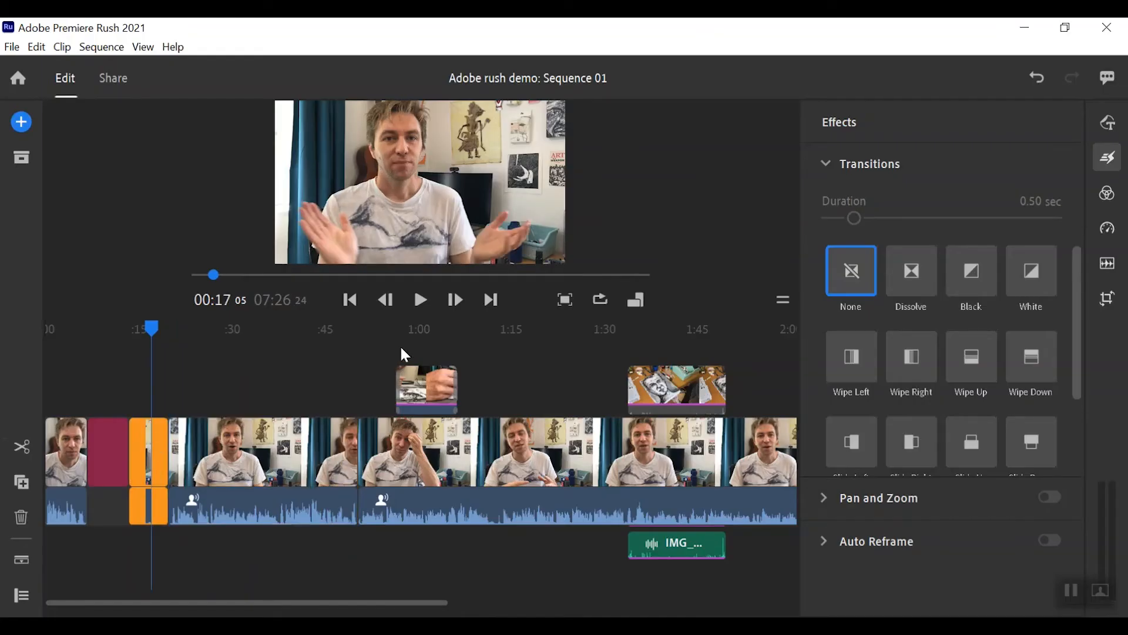
pyautogui.press('Delete')
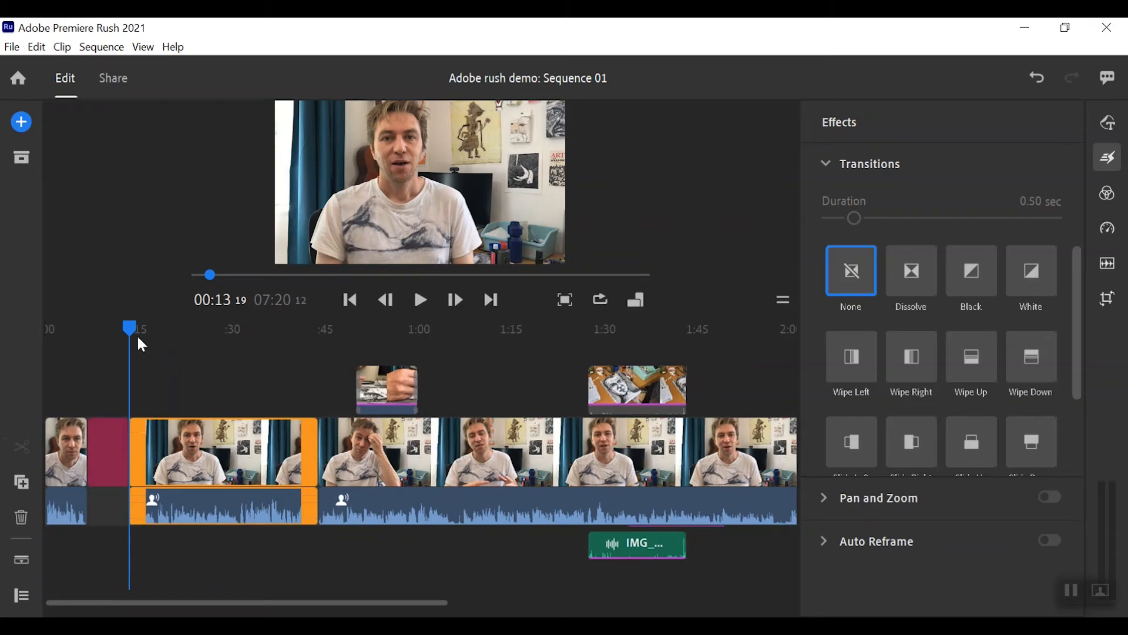
# - Scrub through the selected talking-head clip and play it back from 00:30:25 to find speech worth cutting
pyautogui.moveTo(142, 344); pyautogui.dragTo(214, 346)
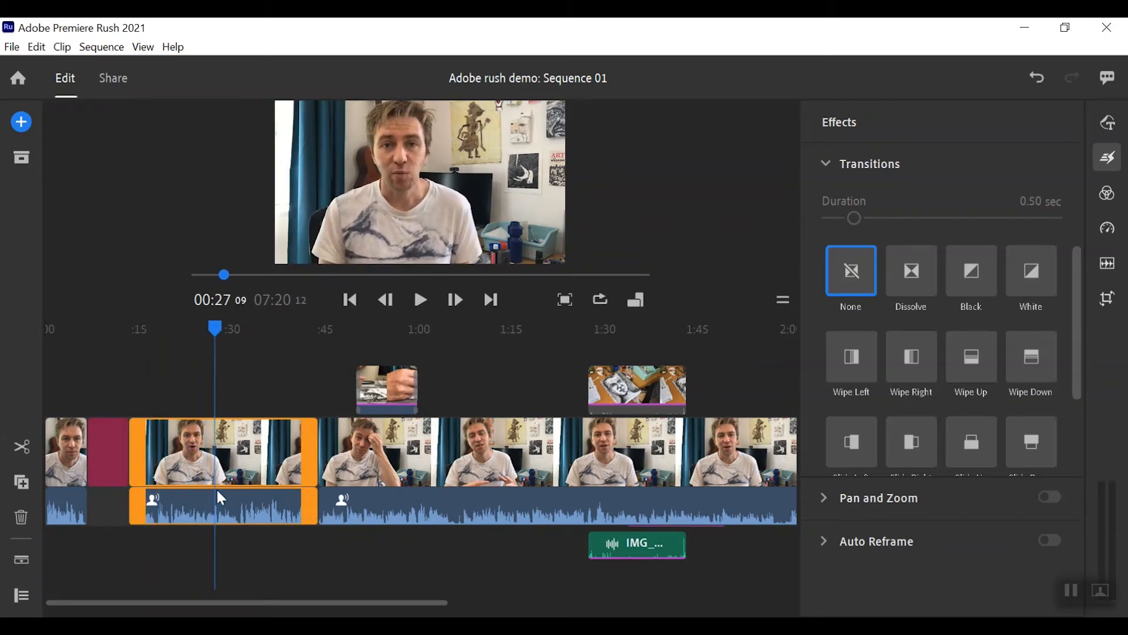
pyautogui.moveTo(211, 340); pyautogui.dragTo(237, 338)
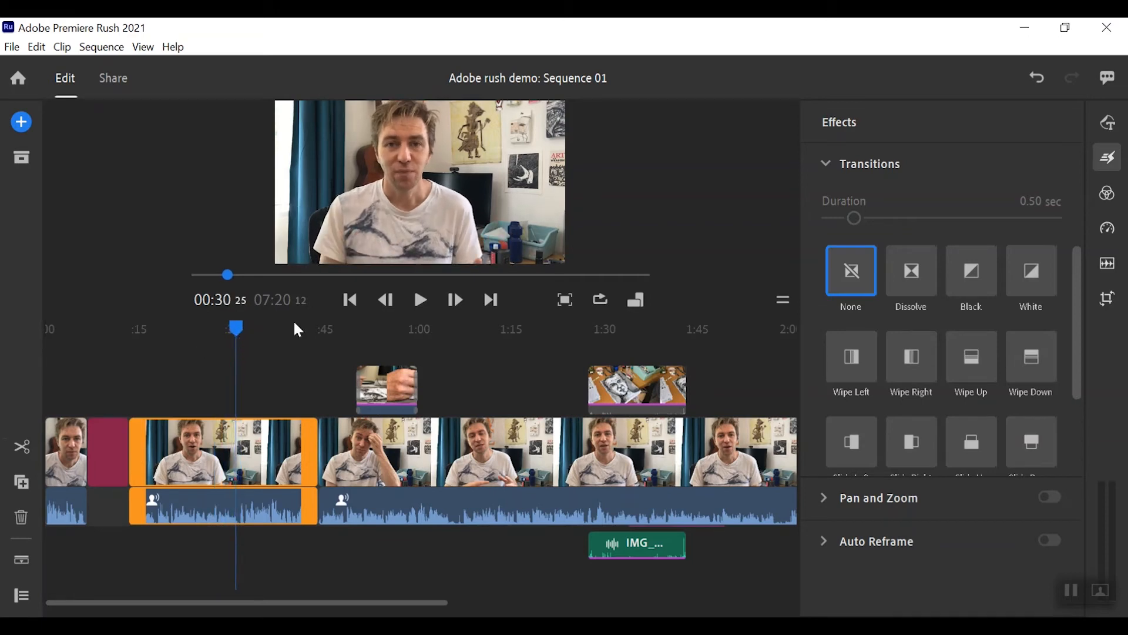
pyautogui.click(422, 302)
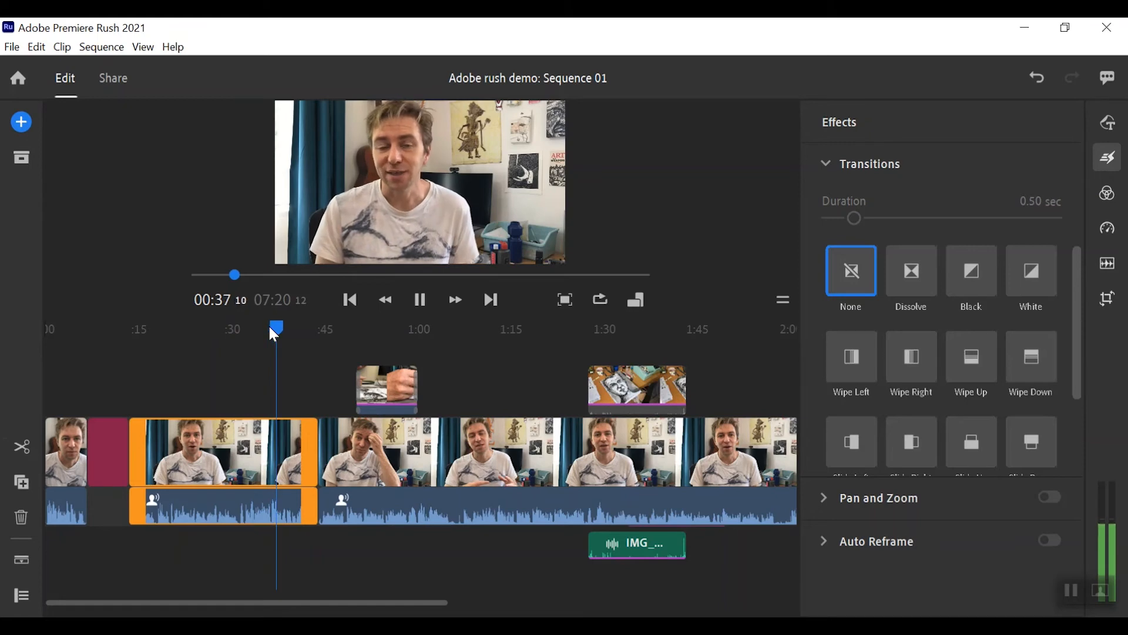
pyautogui.press('space')
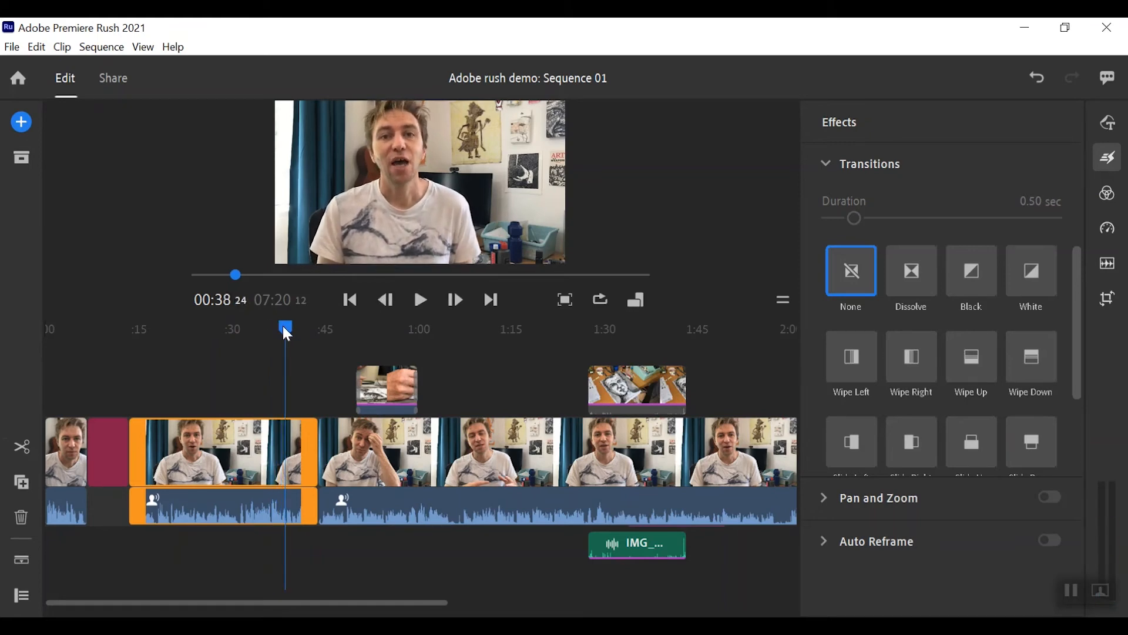
# - Split the talking-head clip at 00:24:09 and 00:38:15, select the middle part, and undo both splits
pyautogui.moveTo(286, 333); pyautogui.dragTo(195, 336)
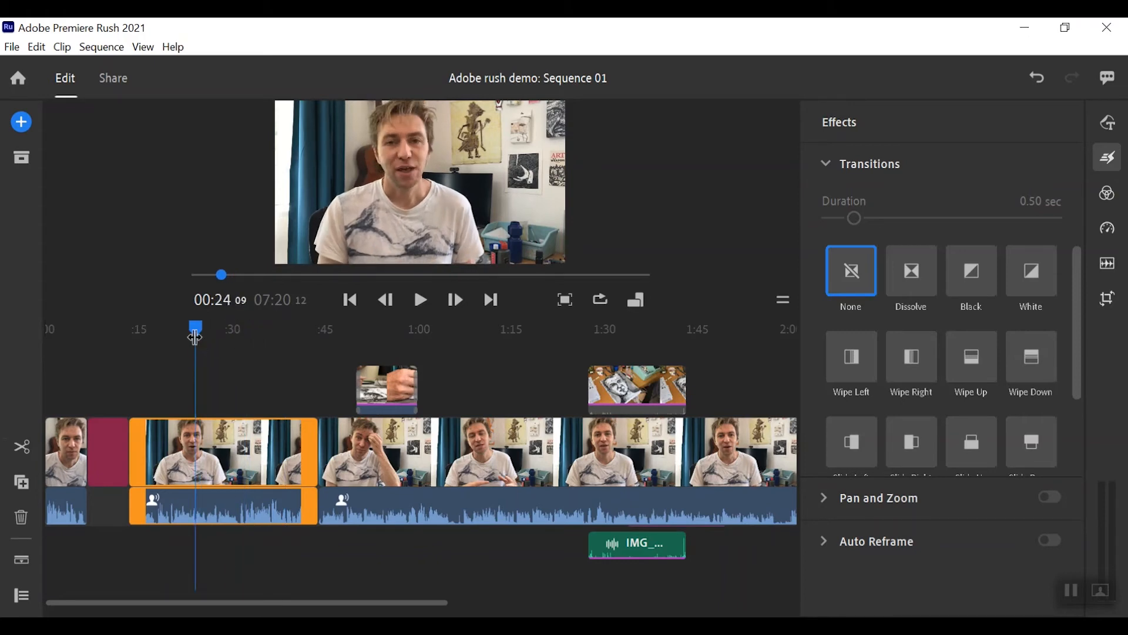
pyautogui.click(24, 449)
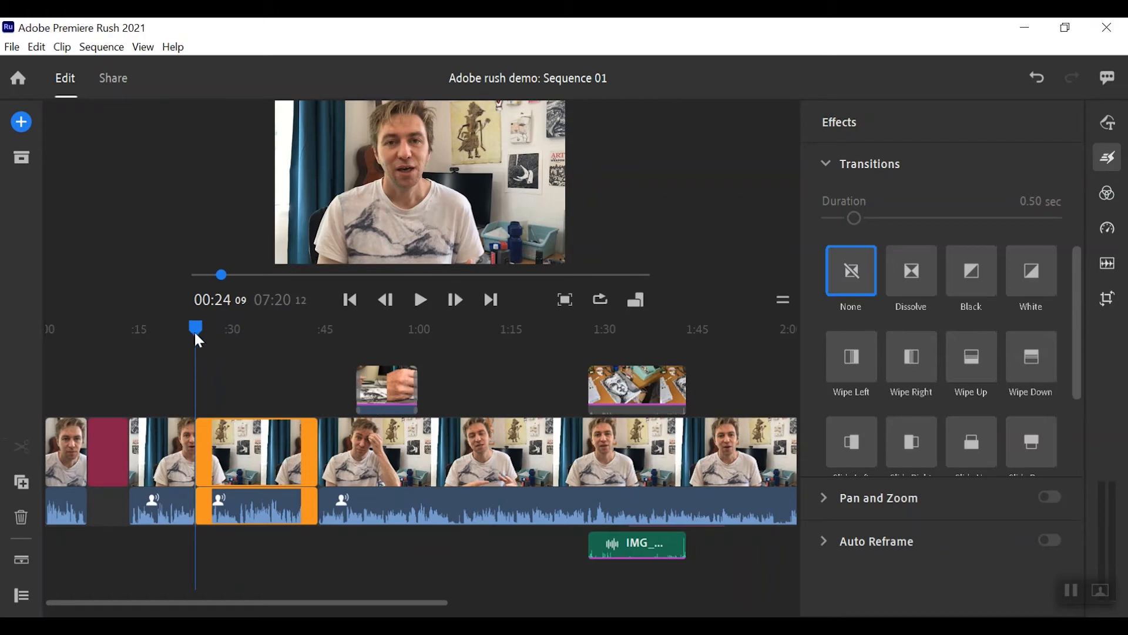
pyautogui.moveTo(198, 341); pyautogui.dragTo(284, 330)
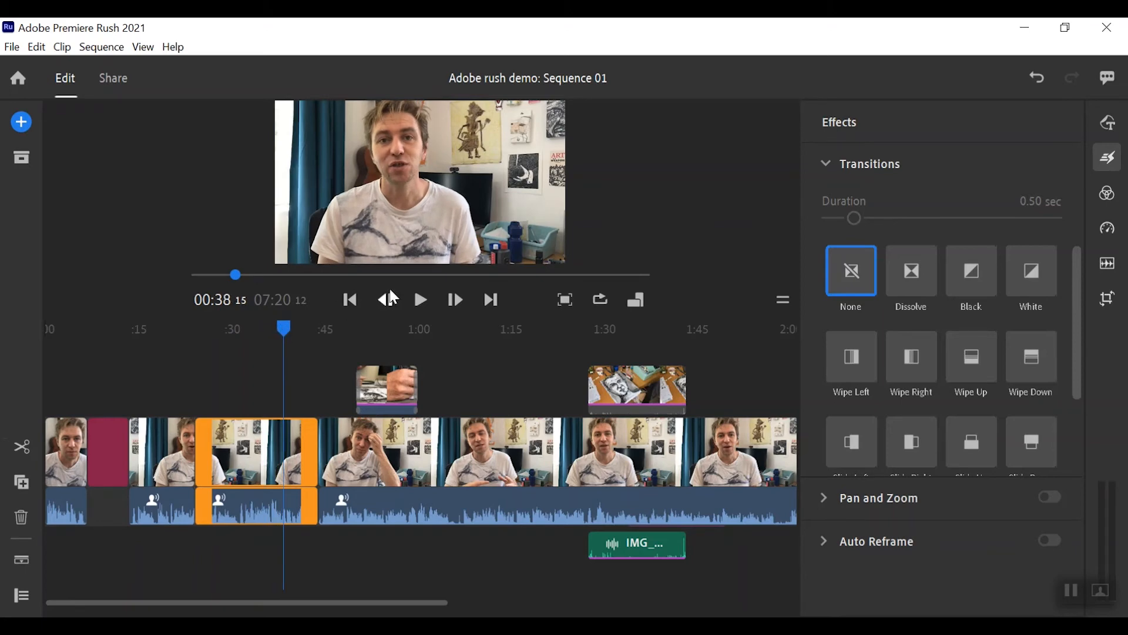
pyautogui.click(22, 446)
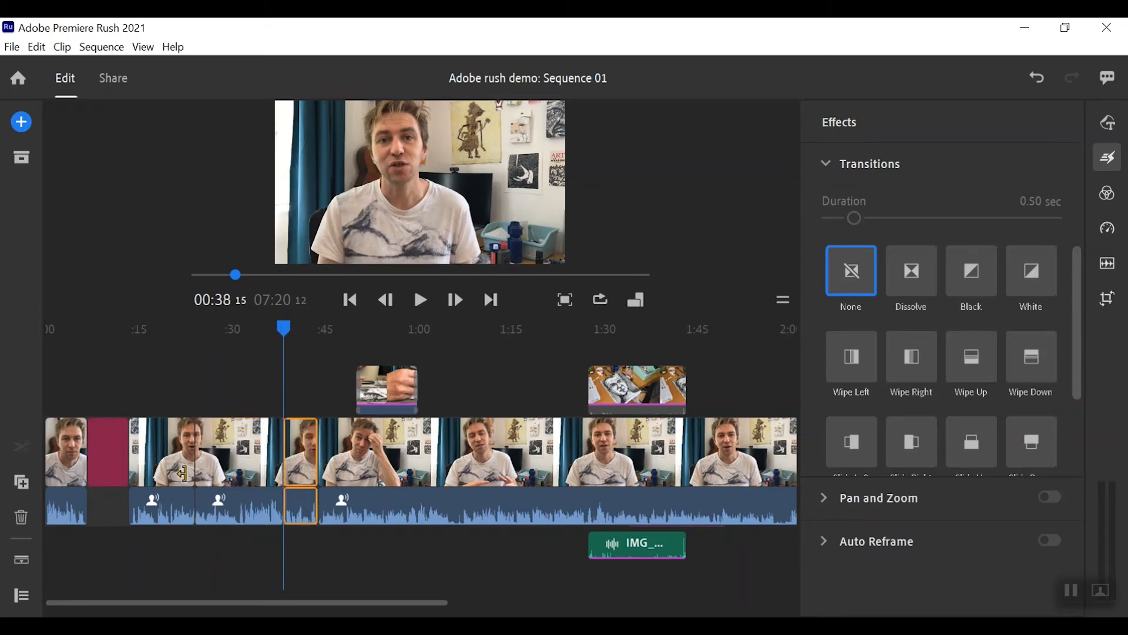
pyautogui.click(231, 464)
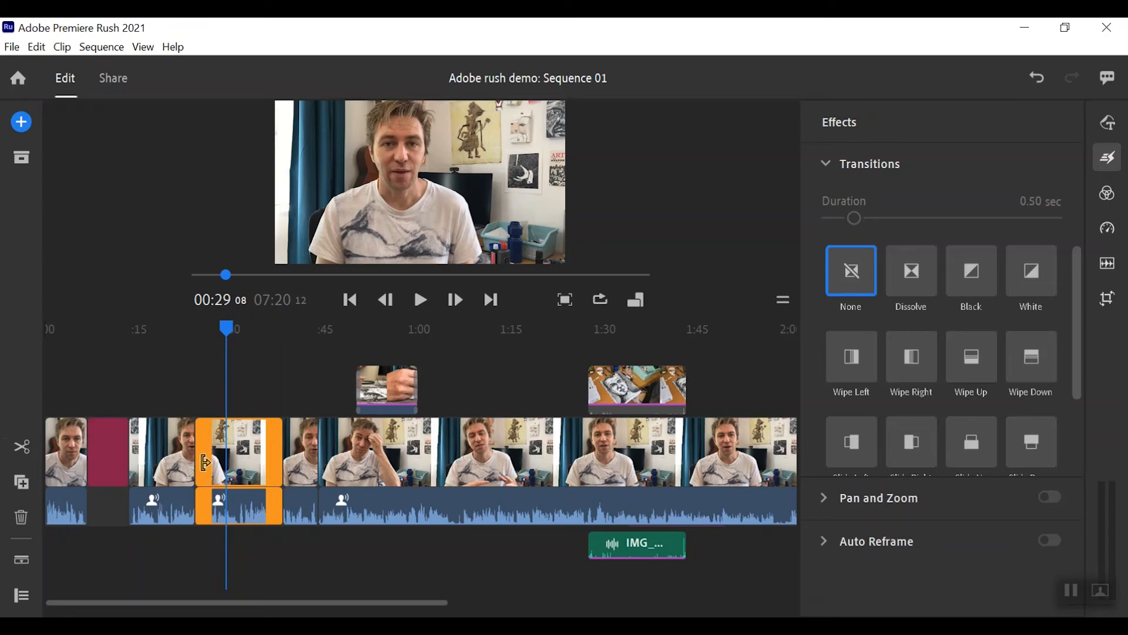
pyautogui.hotkey('ctrl', 'z')
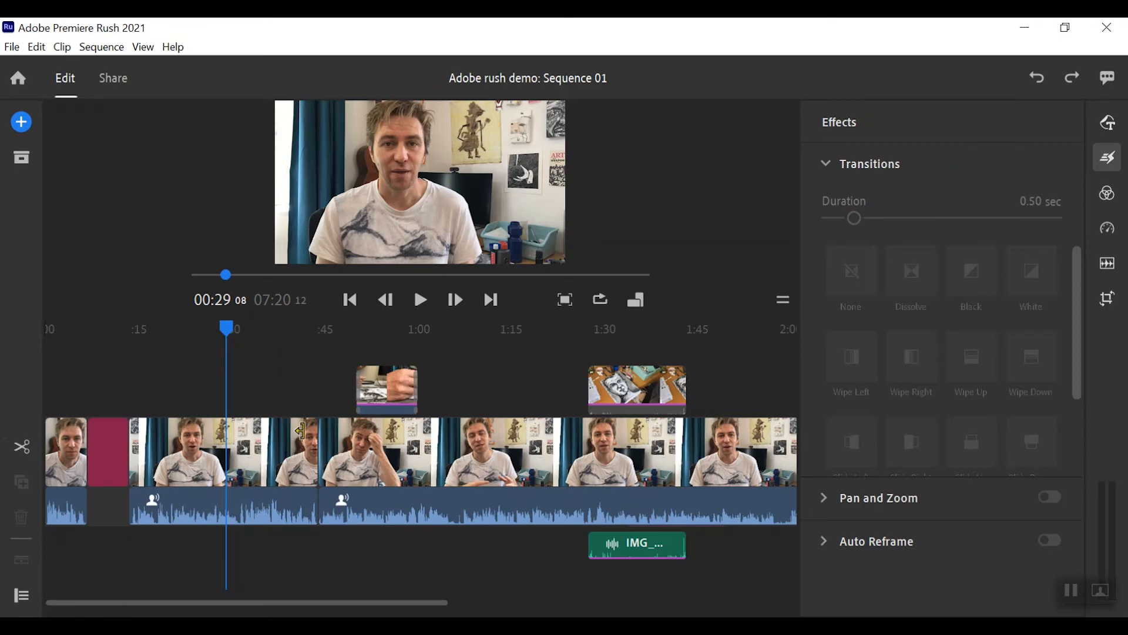
# - Play back the join to the following talking-head clip from 00:40:07 and park the playhead at 00:43:02
pyautogui.moveTo(229, 335); pyautogui.dragTo(295, 348)
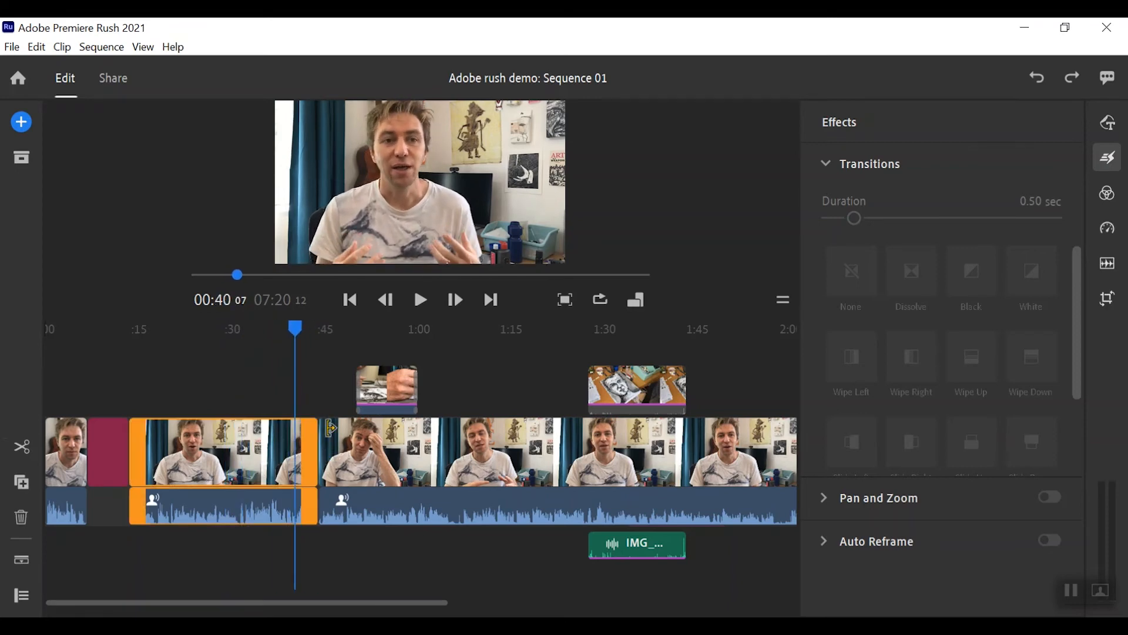
pyautogui.click(414, 300)
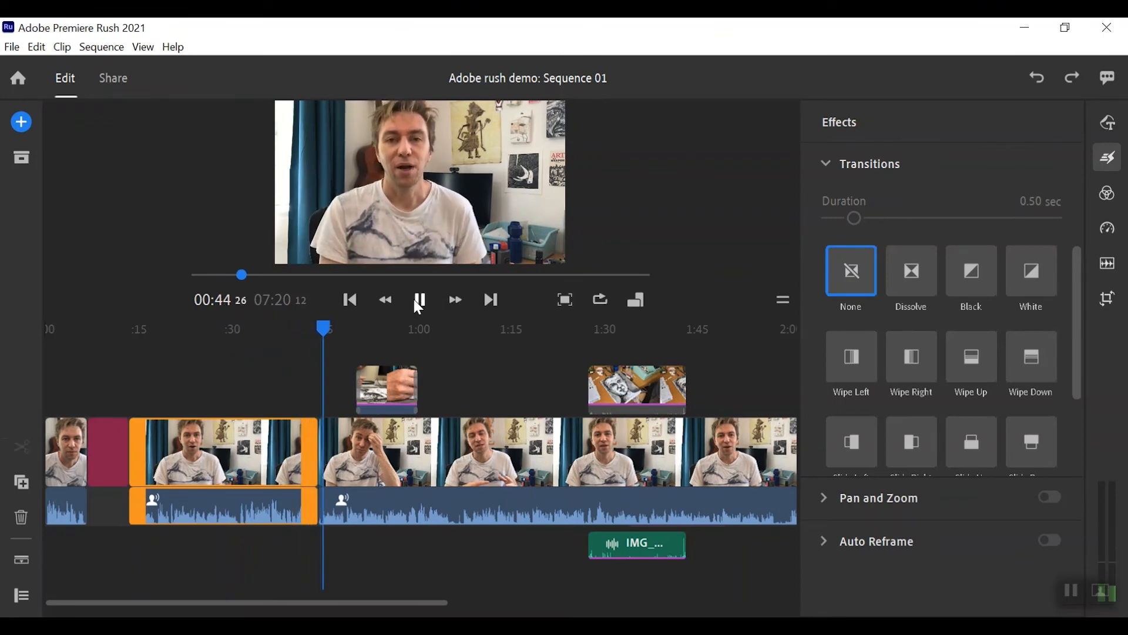
pyautogui.click(421, 301)
pyautogui.moveTo(330, 332); pyautogui.dragTo(313, 326)
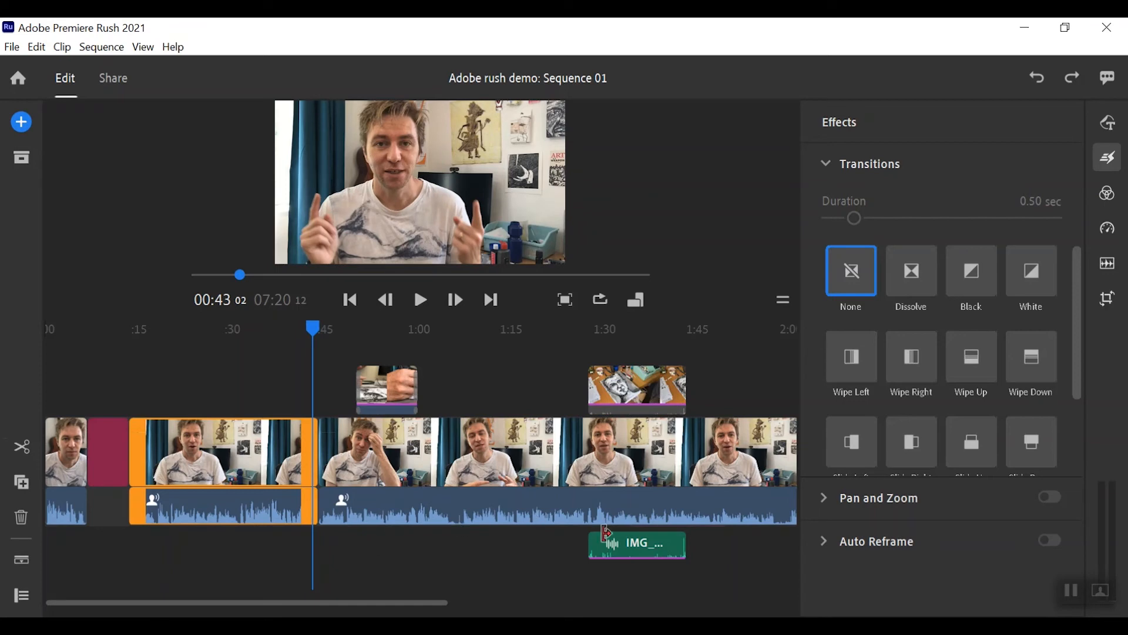
# - Move the art-socks clip from around 06:25 to the join between the first two talking-head clips after the red title
pyautogui.moveTo(438, 598); pyautogui.dragTo(778, 598)
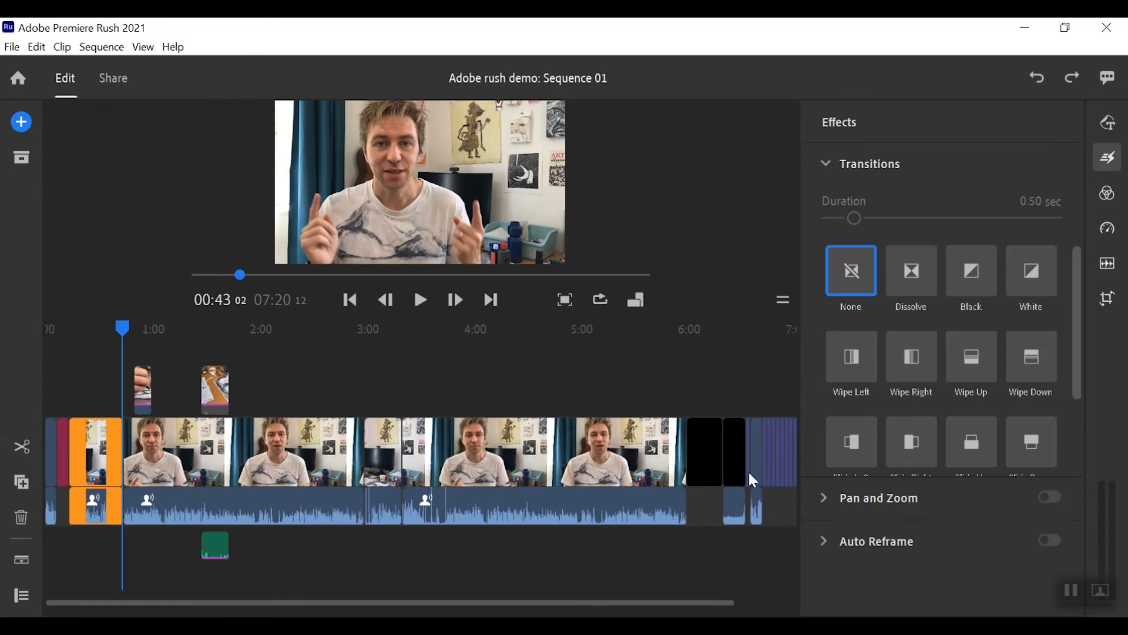
pyautogui.click(748, 470)
pyautogui.click(640, 447)
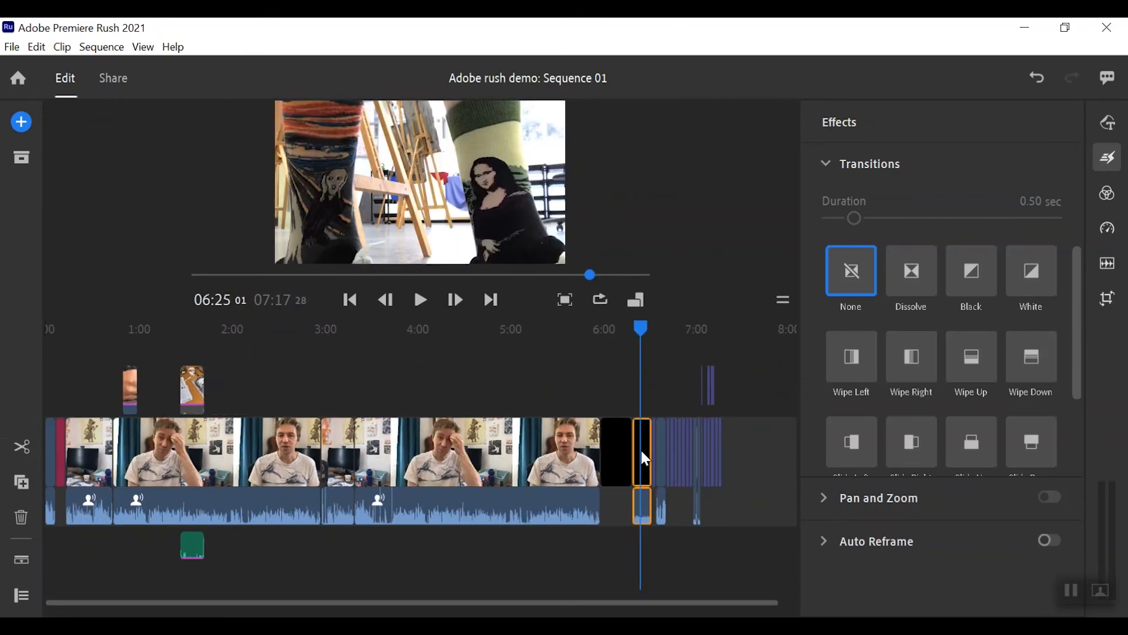
pyautogui.moveTo(645, 463); pyautogui.dragTo(134, 457)
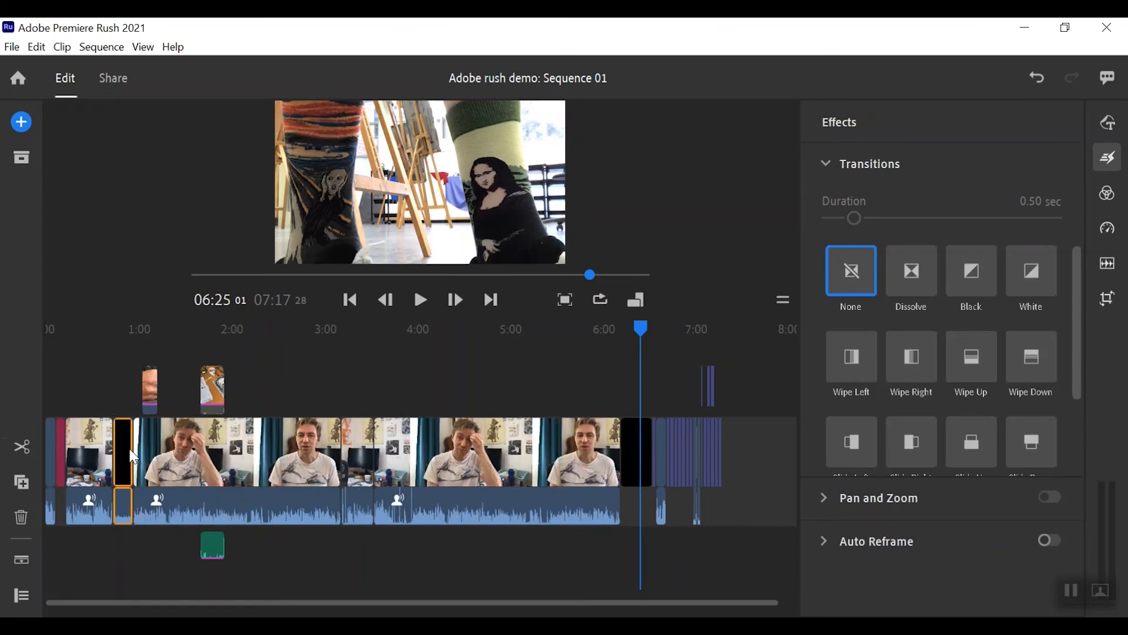
# - Play back into the inserted socks clip from 00:41:17, then split it at 00:49:09 and delete the part after the cut
pyautogui.click(120, 329)
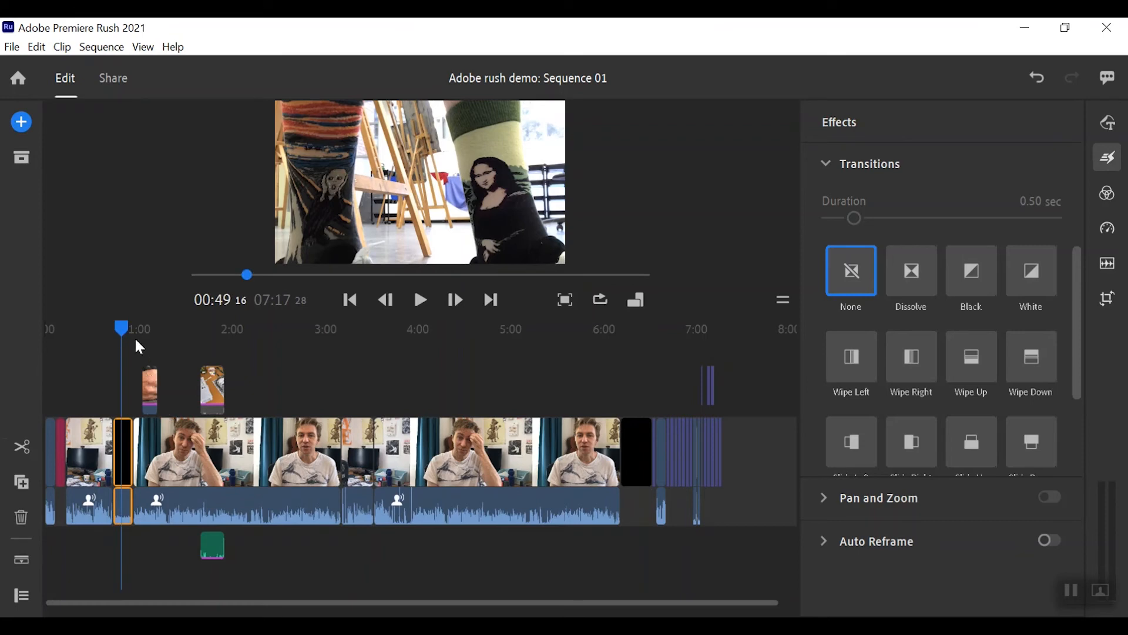
pyautogui.moveTo(121, 330); pyautogui.dragTo(108, 332)
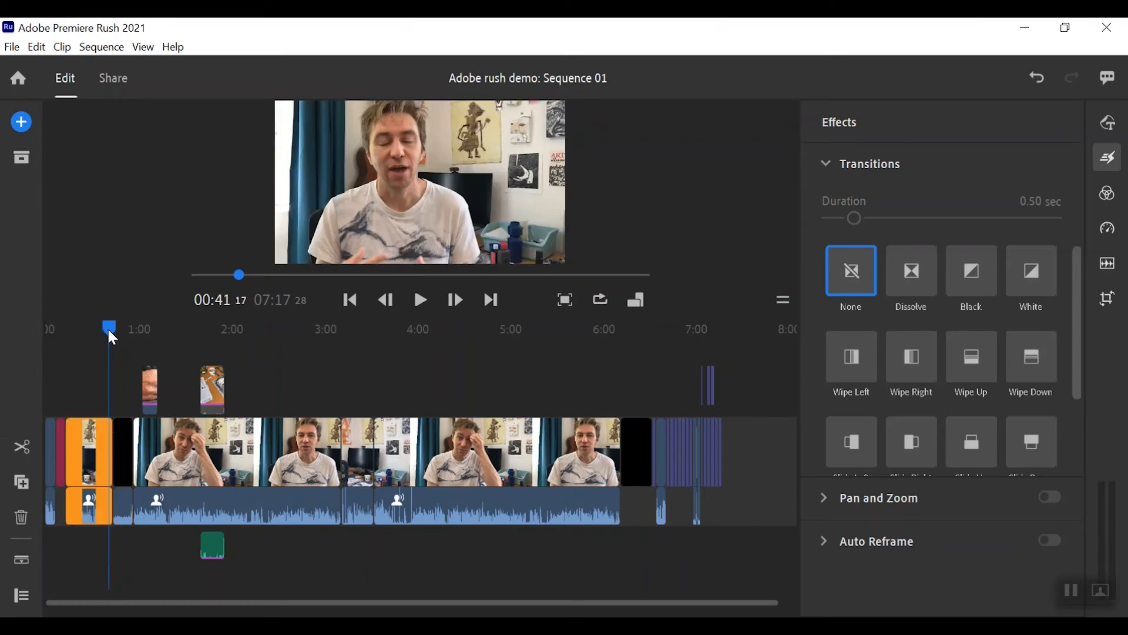
pyautogui.click(421, 300)
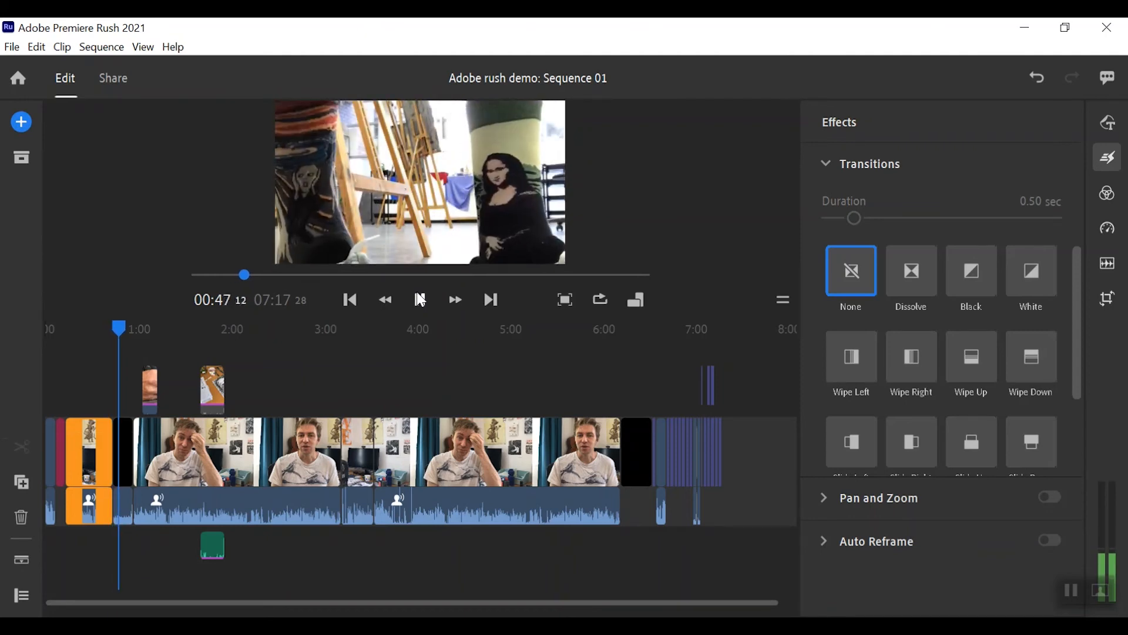
pyautogui.click(421, 300)
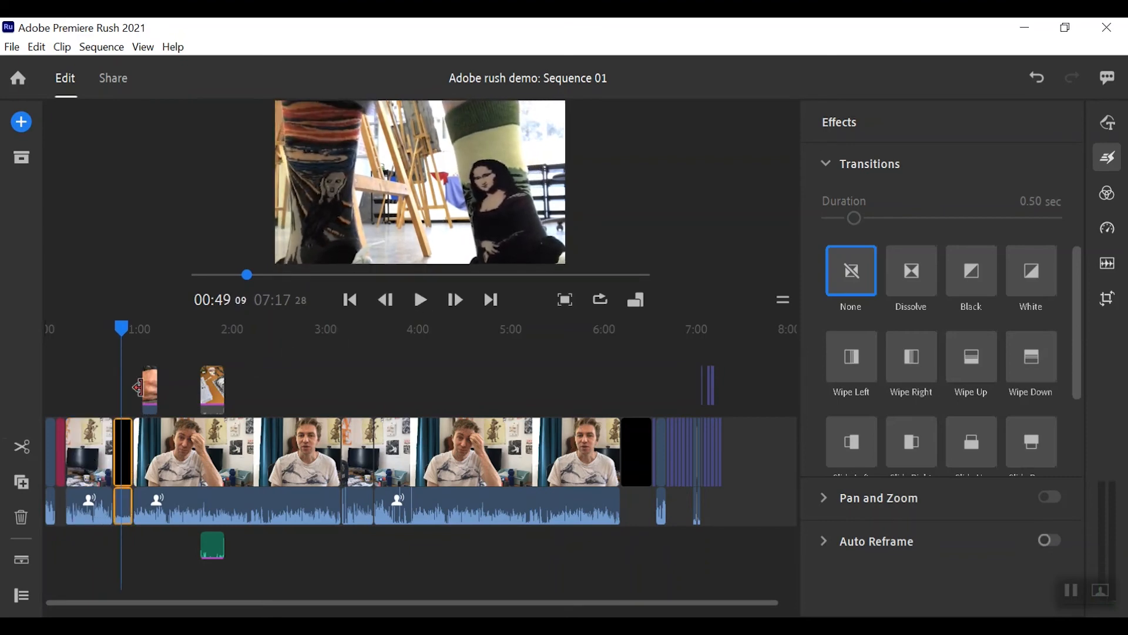
pyautogui.click(22, 447)
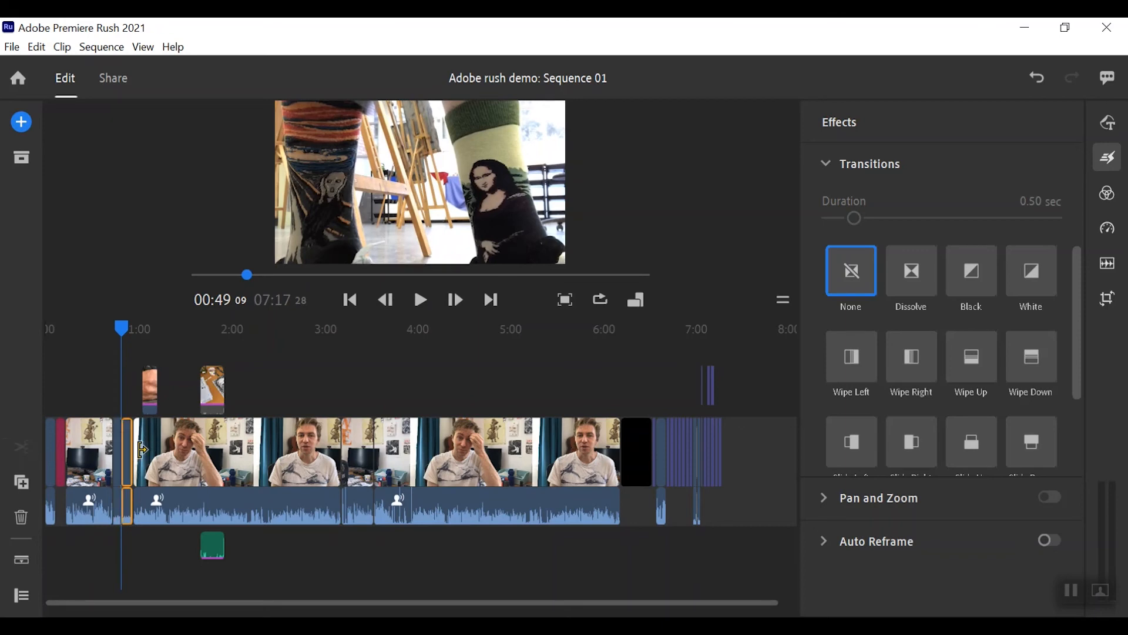
pyautogui.press('Delete')
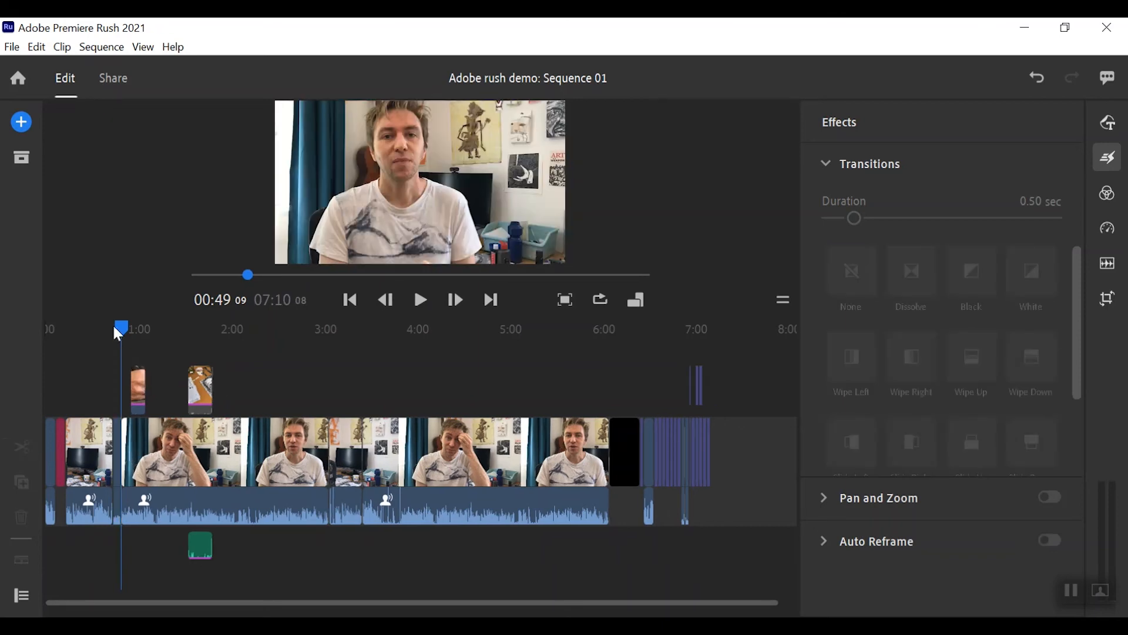
# - Play back the shortened socks clip and its join to the following talking-head clip from 00:46:21
pyautogui.moveTo(121, 331); pyautogui.dragTo(117, 330)
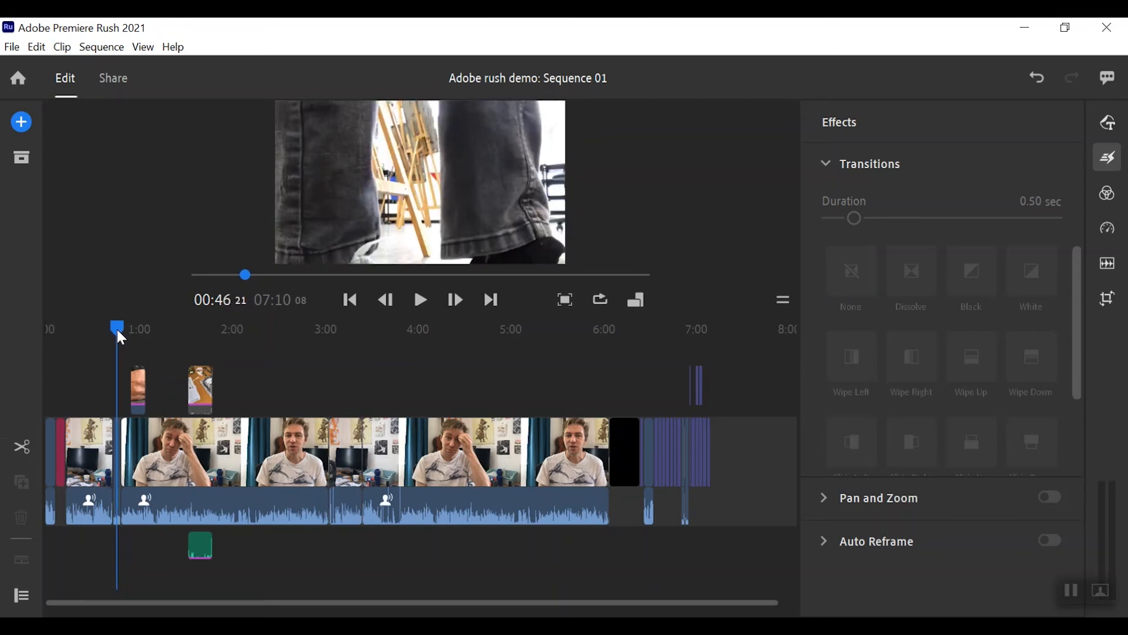
pyautogui.click(421, 300)
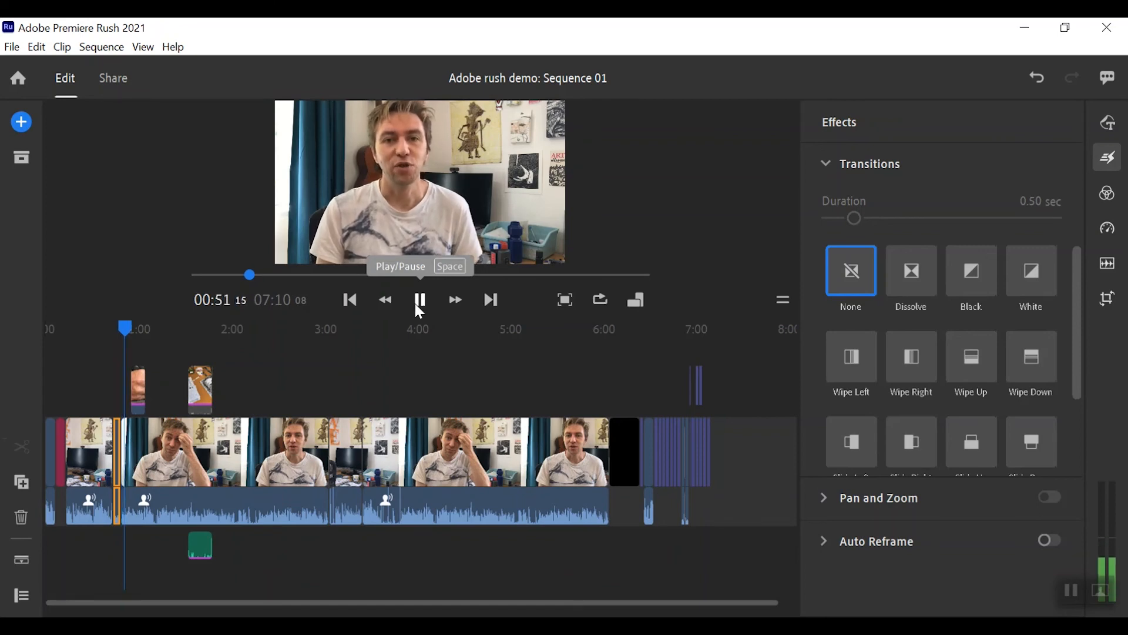
pyautogui.click(421, 300)
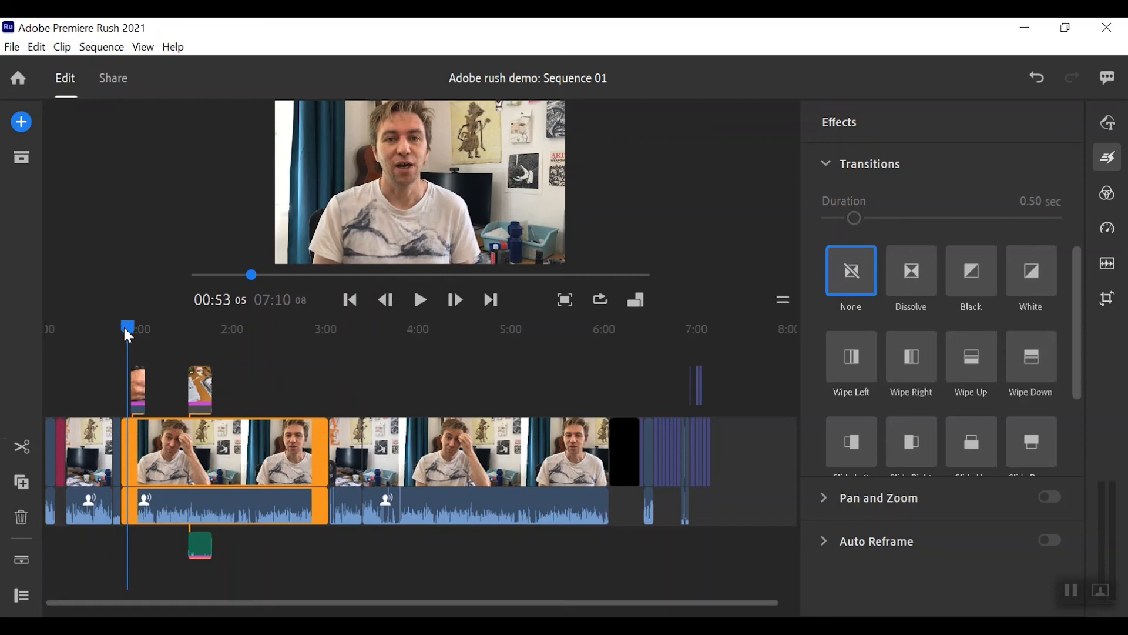
# - Select the shortened socks clip and play it back from 00:45:17 to check its sound
pyautogui.moveTo(125, 329); pyautogui.dragTo(101, 326)
pyautogui.click(111, 464)
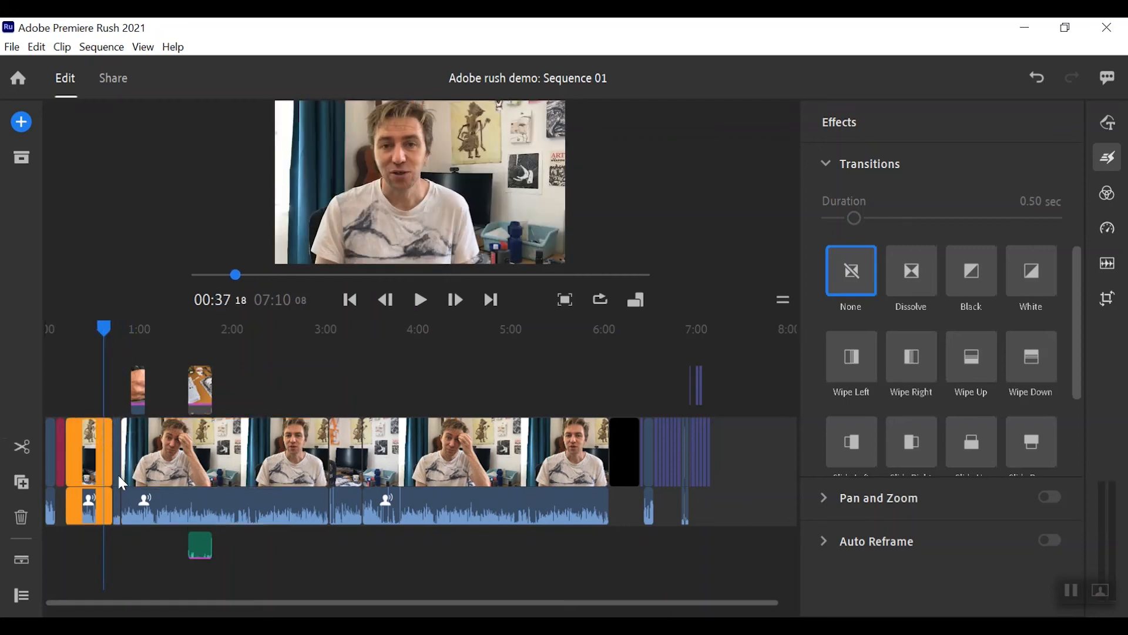
pyautogui.click(115, 506)
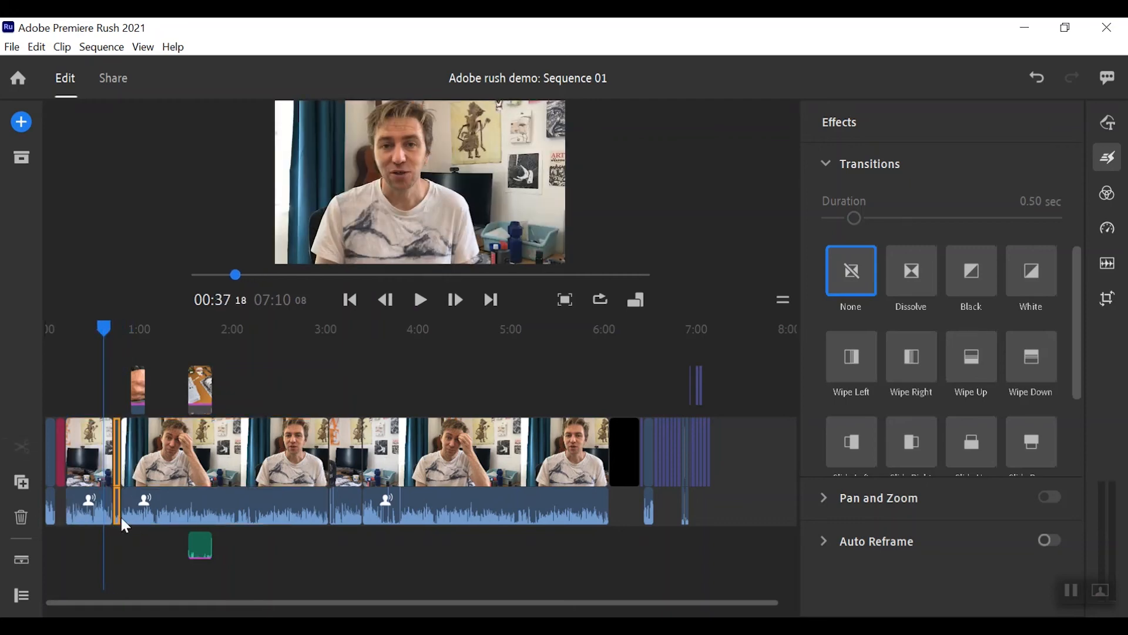
pyautogui.moveTo(102, 329); pyautogui.dragTo(116, 334)
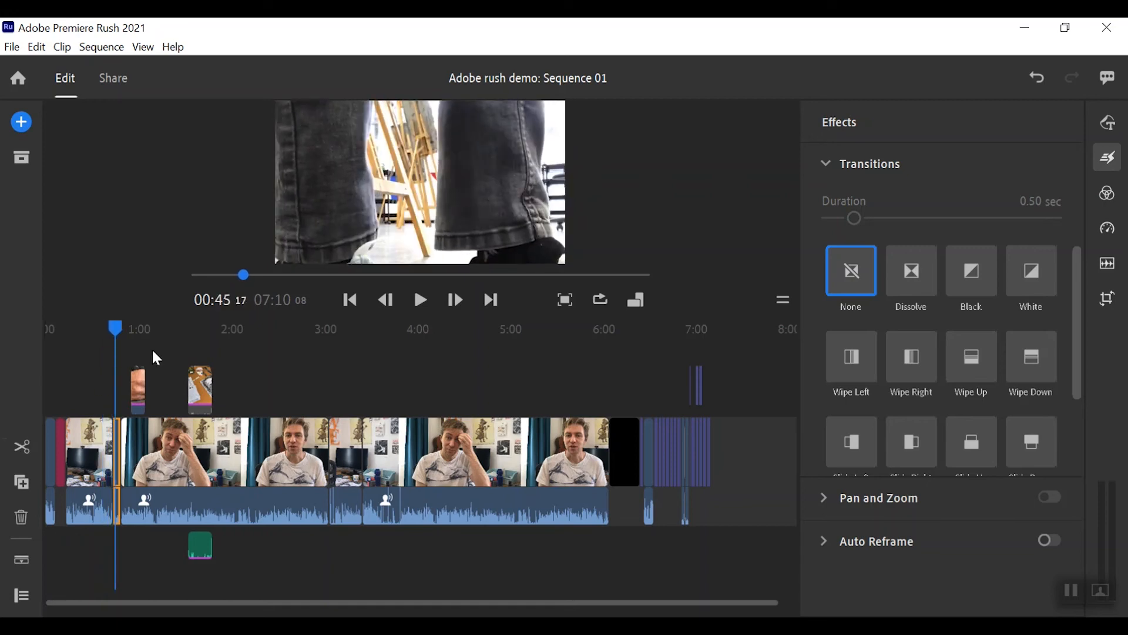
pyautogui.click(417, 301)
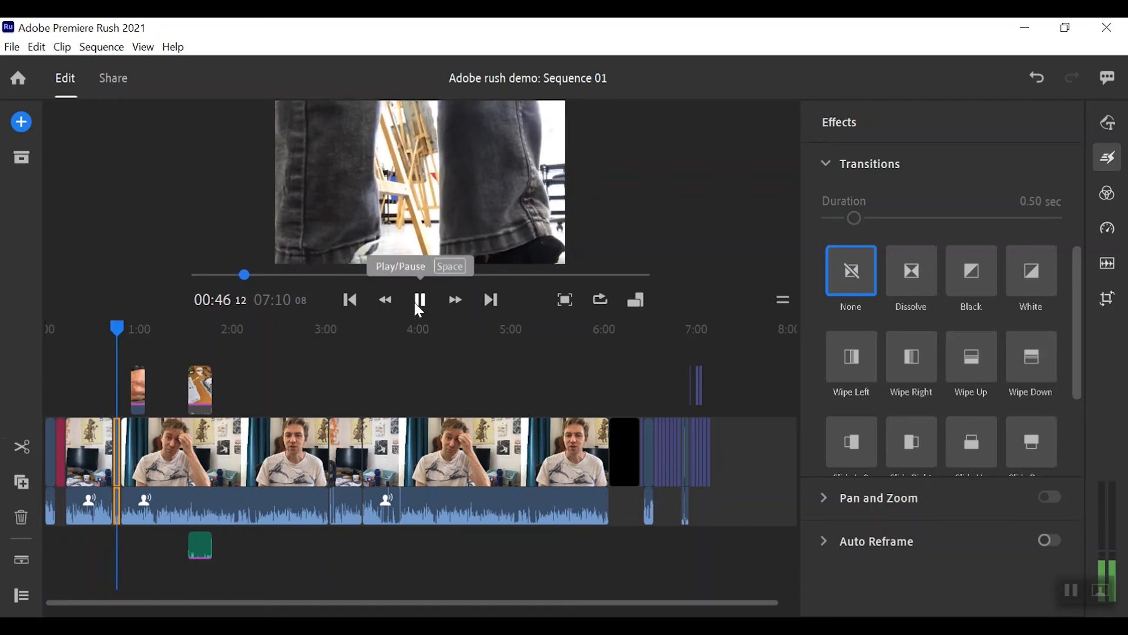
pyautogui.click(418, 302)
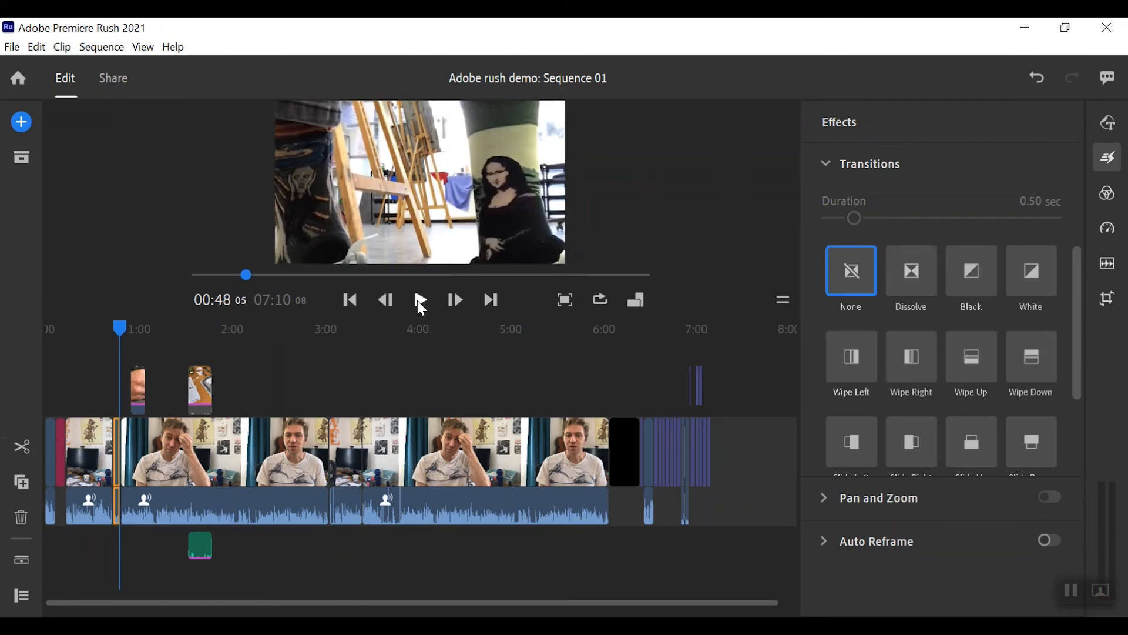
pyautogui.rightClick(114, 511)
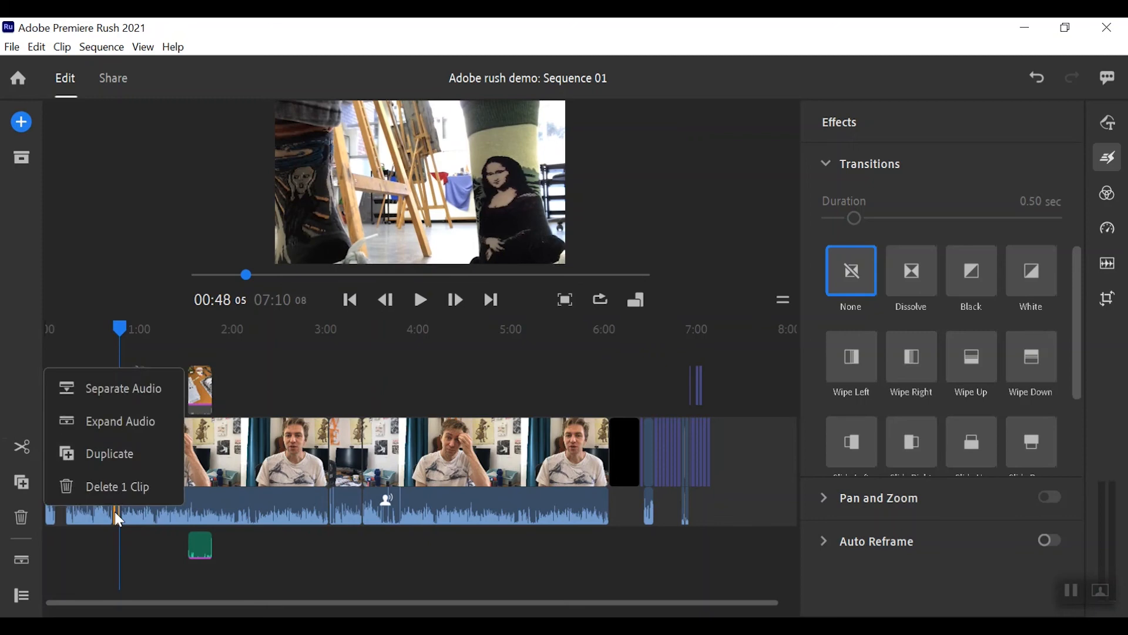
pyautogui.click(126, 422)
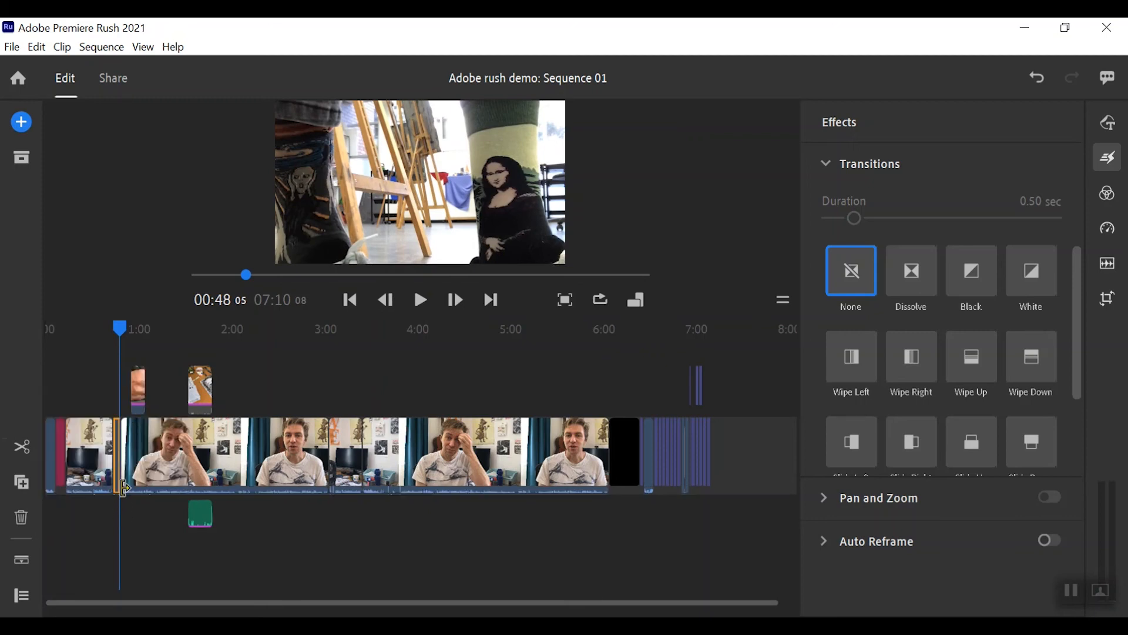
pyautogui.click(21, 562)
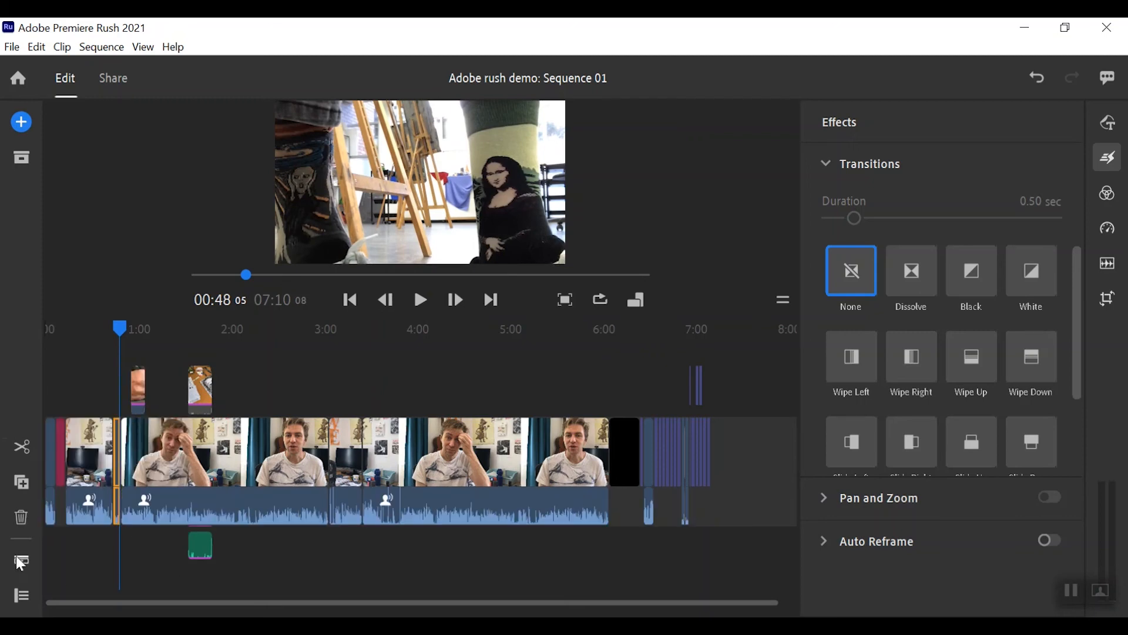
# - Move the playhead back to 00:46:04 in the shortened socks clip and separate the clip's audio from its video
pyautogui.click(116, 330)
pyautogui.moveTo(114, 326); pyautogui.dragTo(114, 328)
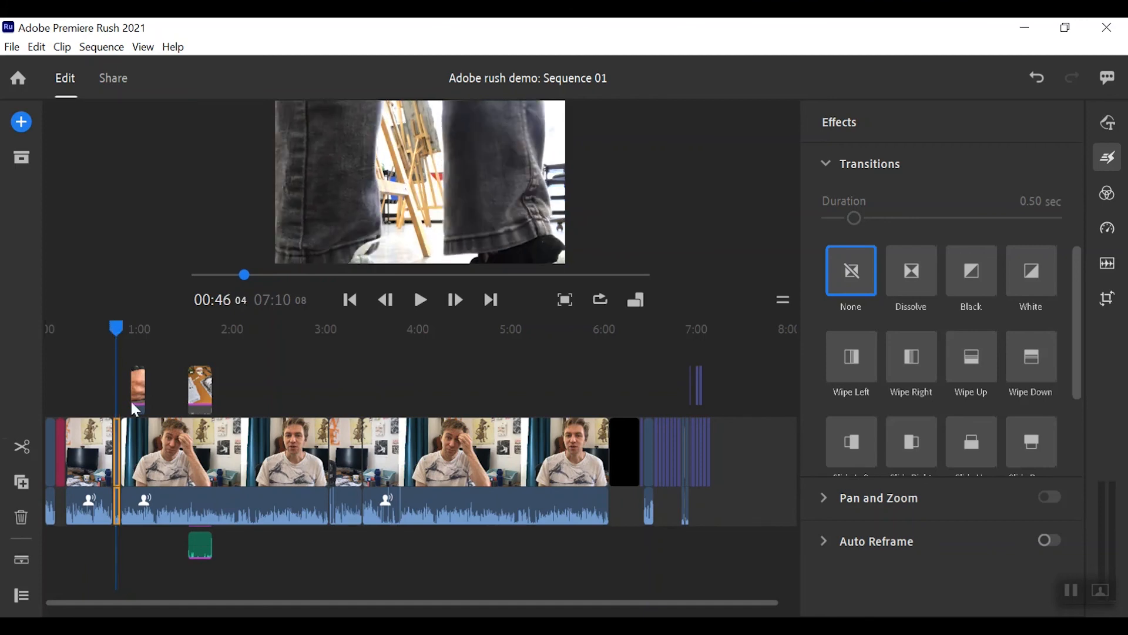
pyautogui.rightClick(117, 464)
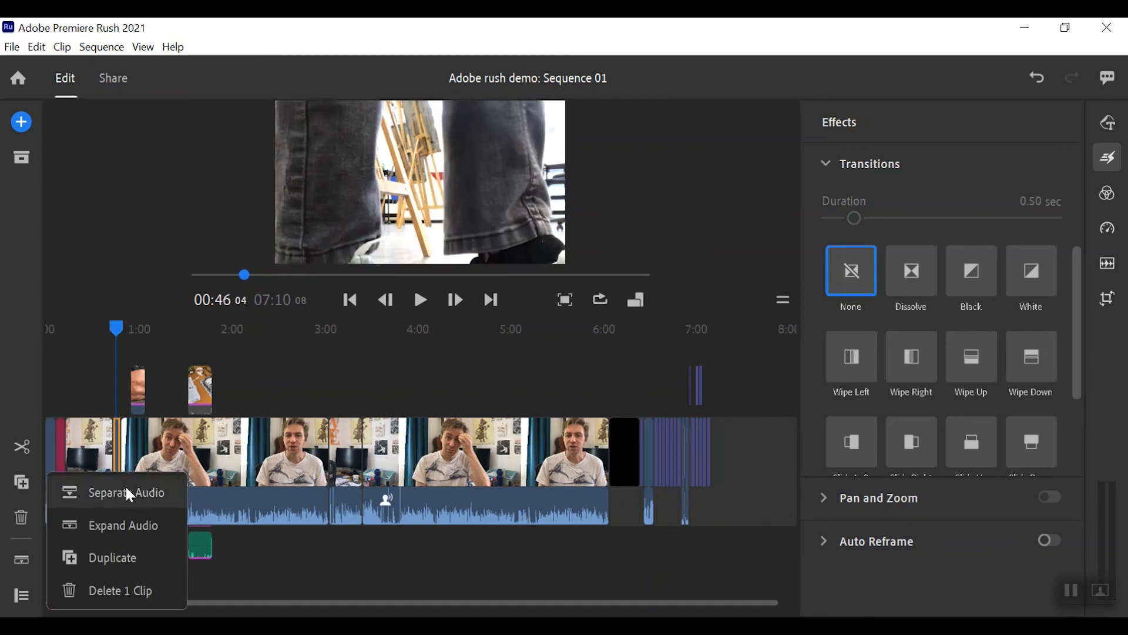
pyautogui.click(126, 488)
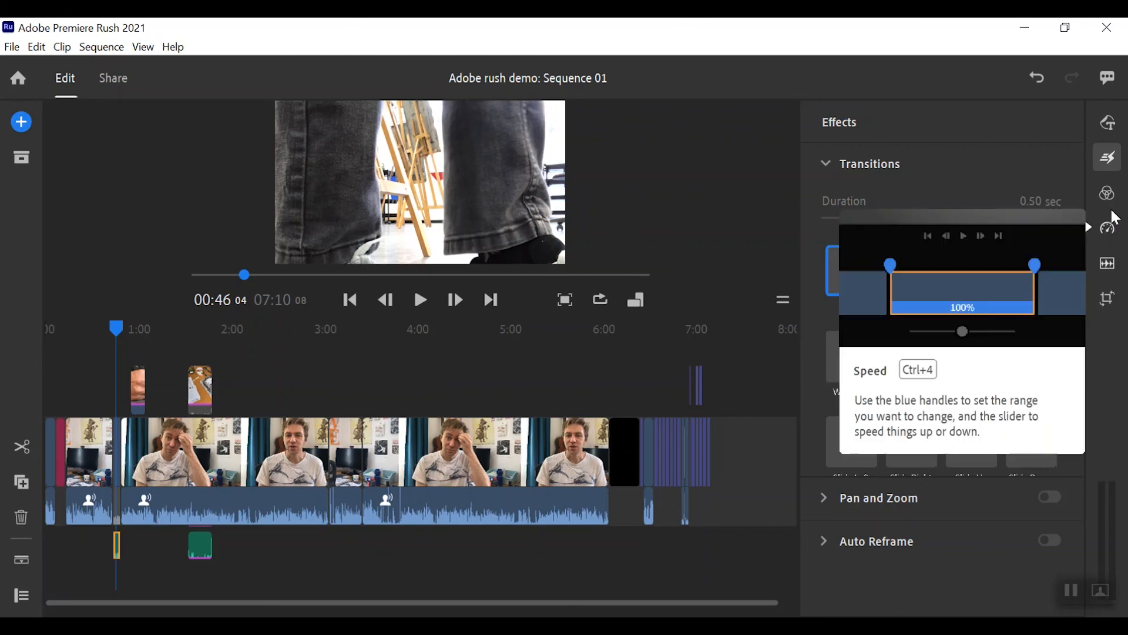
# - Review the audio type choices for the separated socks audio without changing the type, then delete that audio clip
pyautogui.click(1107, 267)
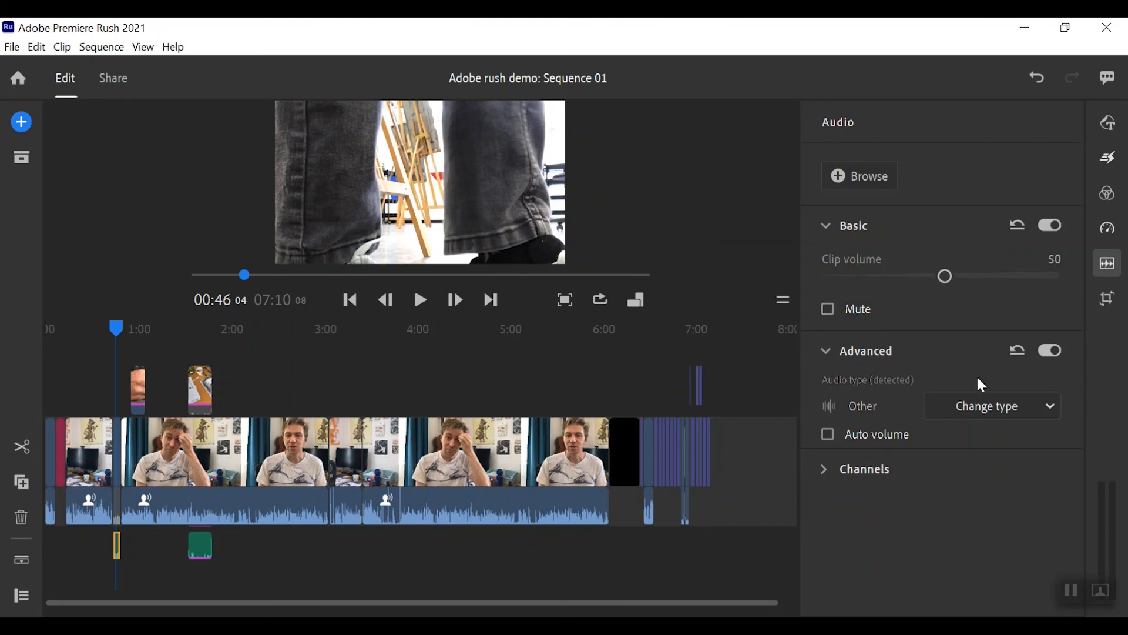
pyautogui.click(1046, 411)
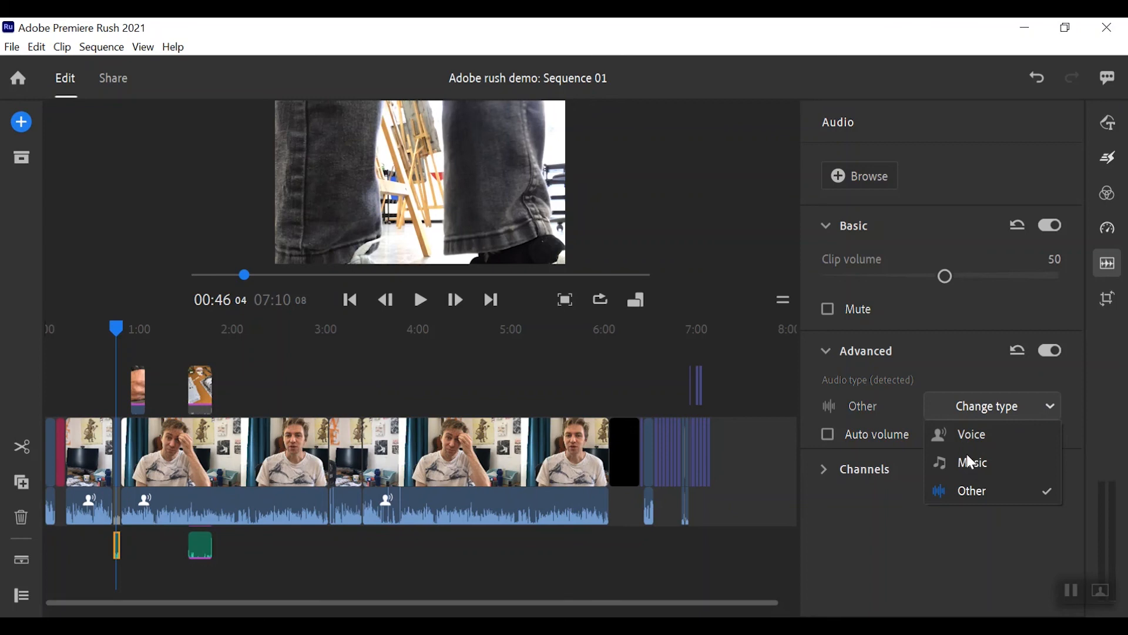
pyautogui.click(866, 516)
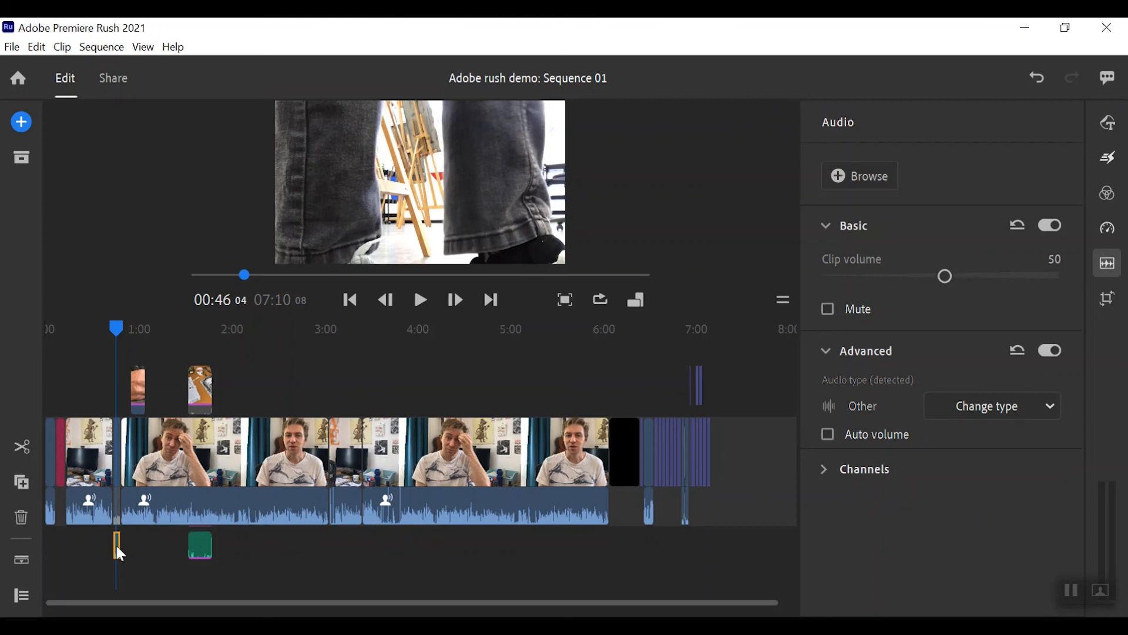
pyautogui.press('Delete')
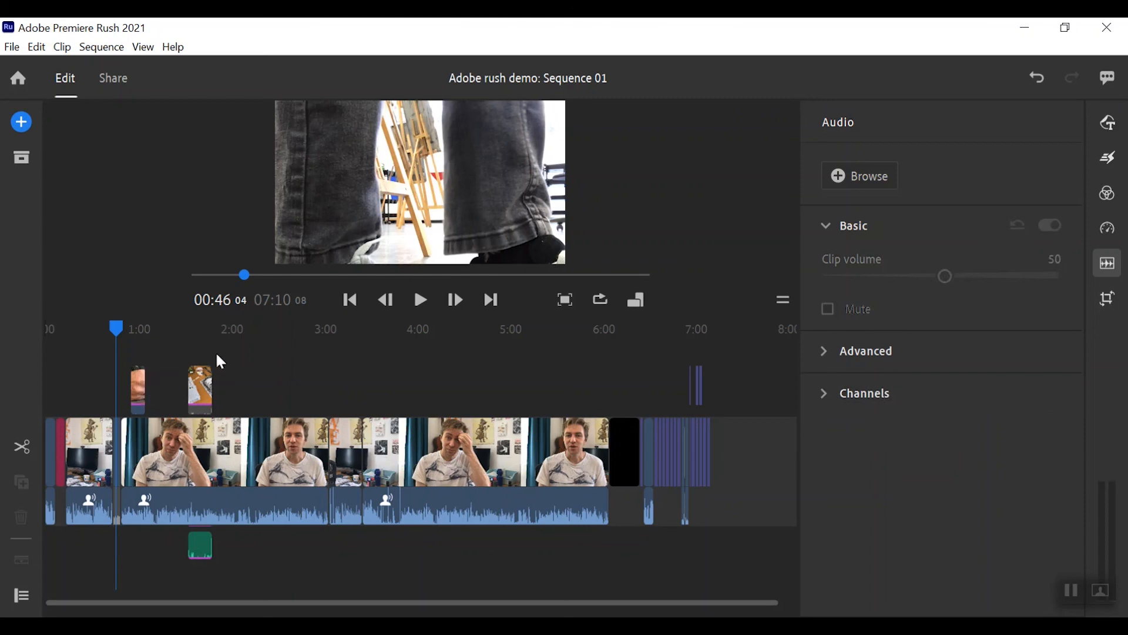
# - Trim the end of the talking-head clip just before the socks clip back to about 00:38:22
pyautogui.moveTo(117, 322); pyautogui.dragTo(106, 322)
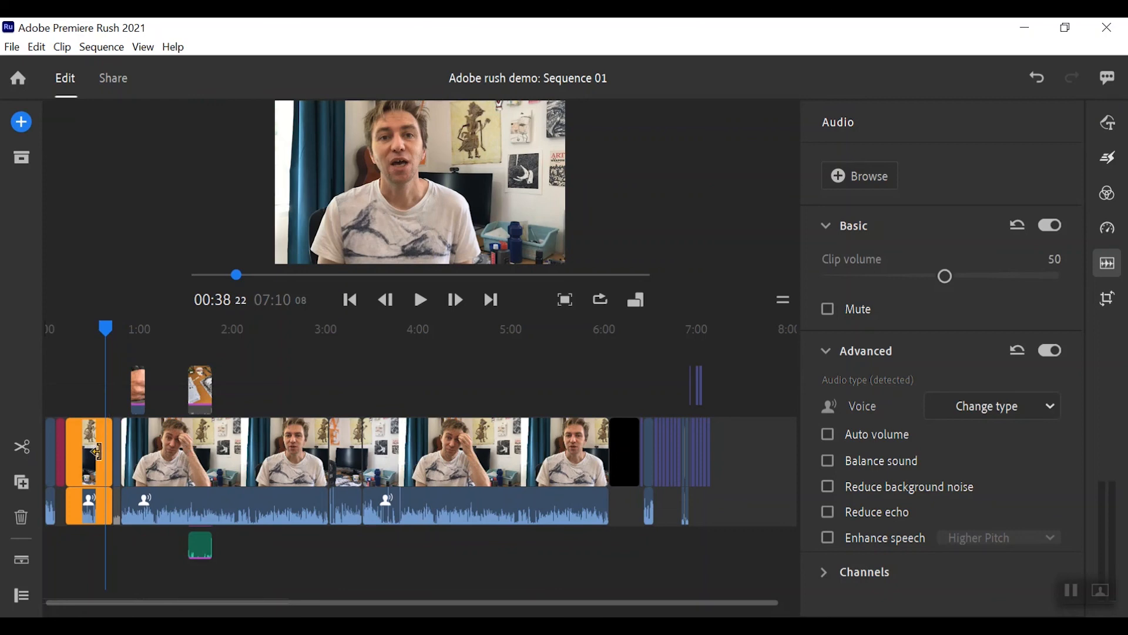
pyautogui.moveTo(110, 452)
pyautogui.mouseDown()
pyautogui.moveTo(141, 446)
pyautogui.moveTo(104, 445)
pyautogui.mouseUp()
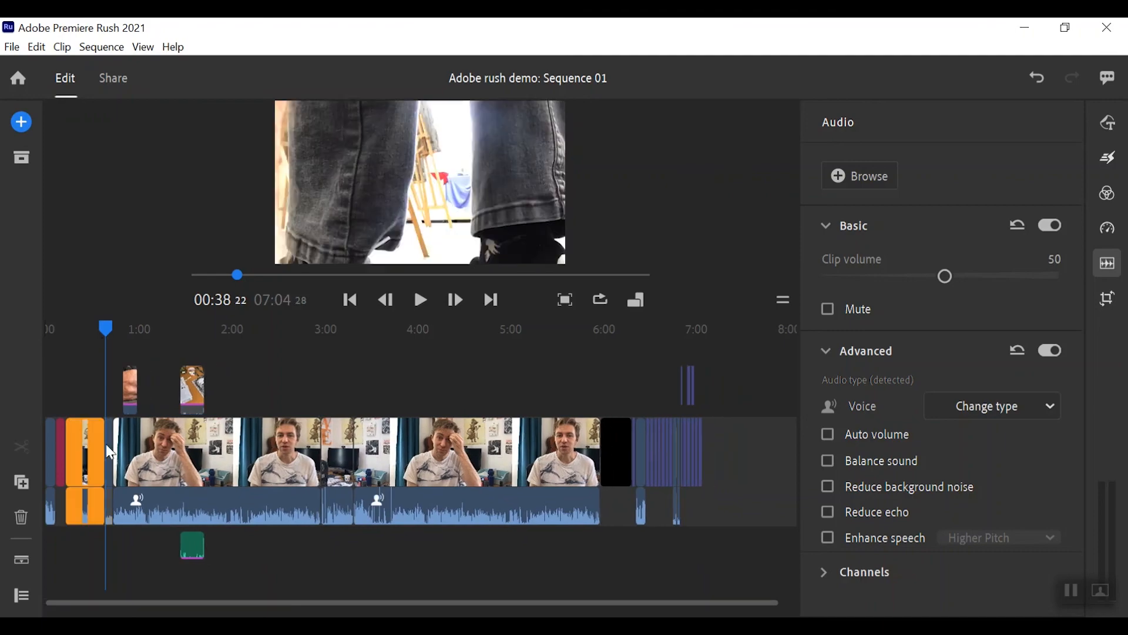